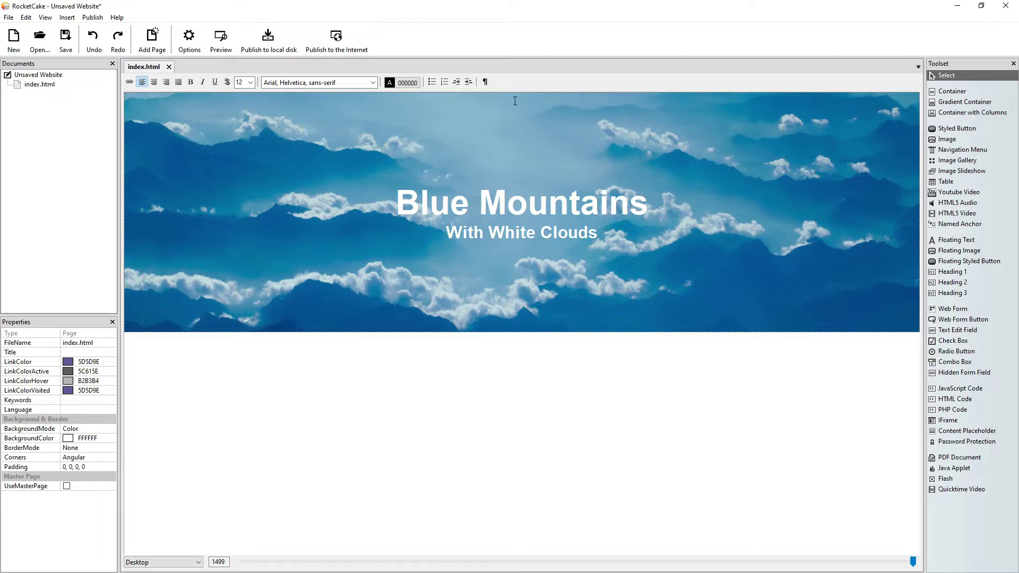
- Inspect the Blue Mountains headings and test the page preview at narrower widths
click(502, 201)
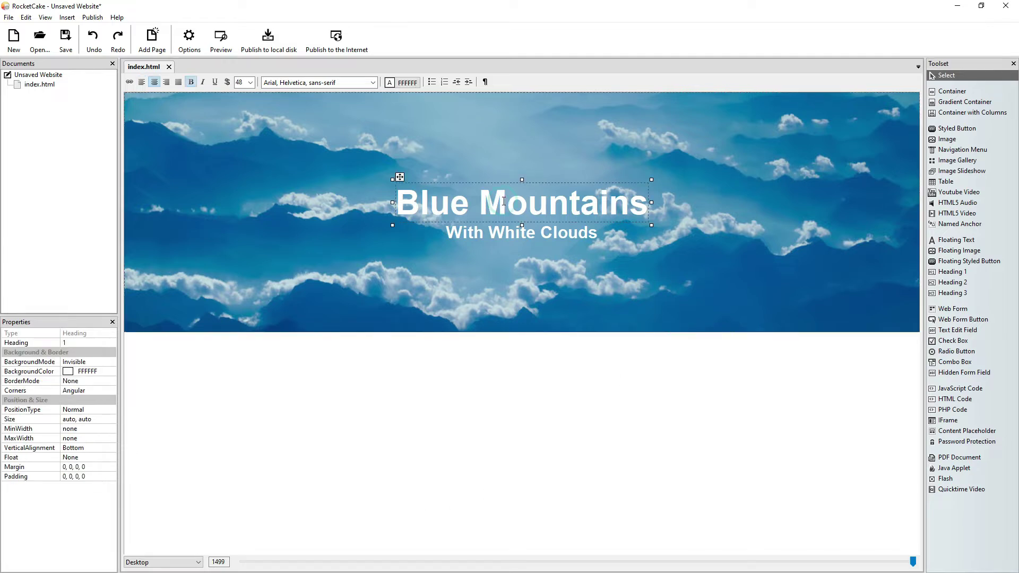
click(550, 234)
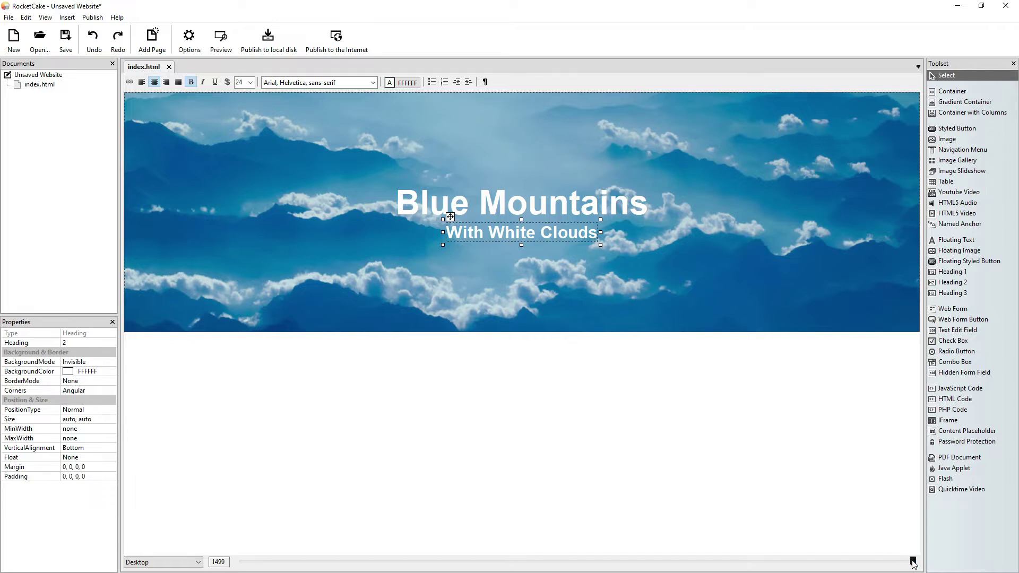
mouse_move(912, 562)
mouse_down()
mouse_move(792, 568)
mouse_move(346, 540)
mouse_up()
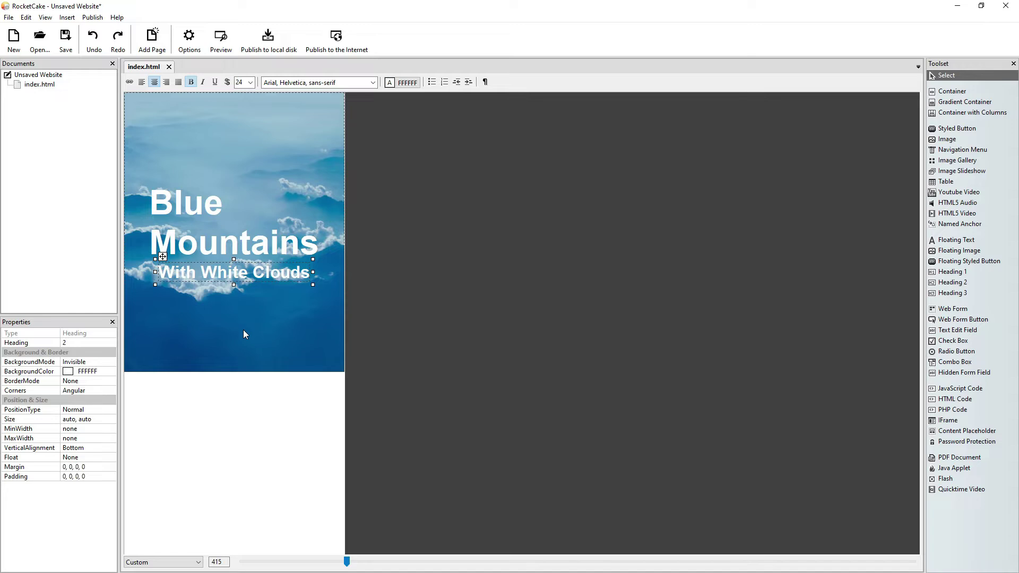
drag(347, 562, 914, 563)
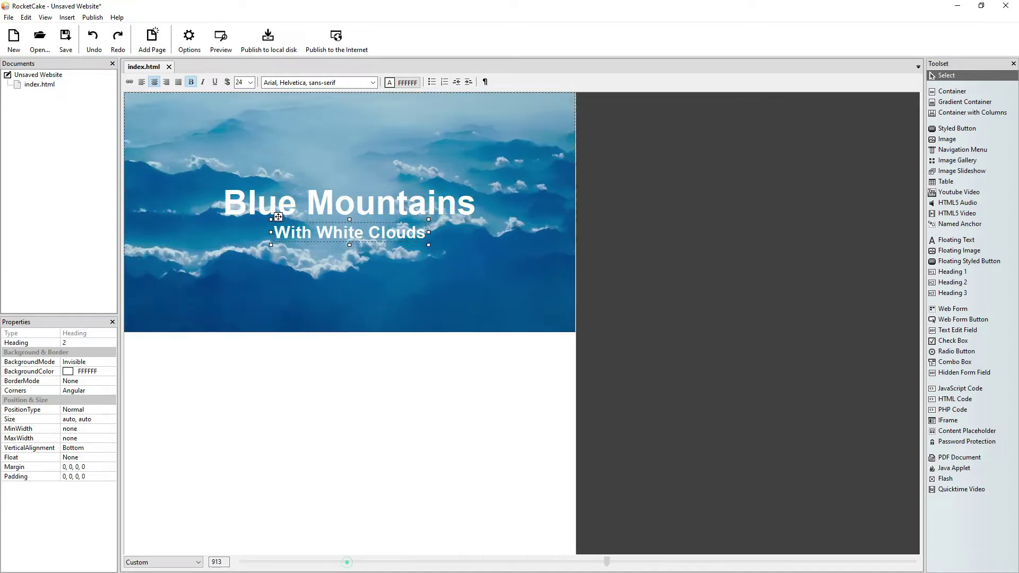
click(905, 484)
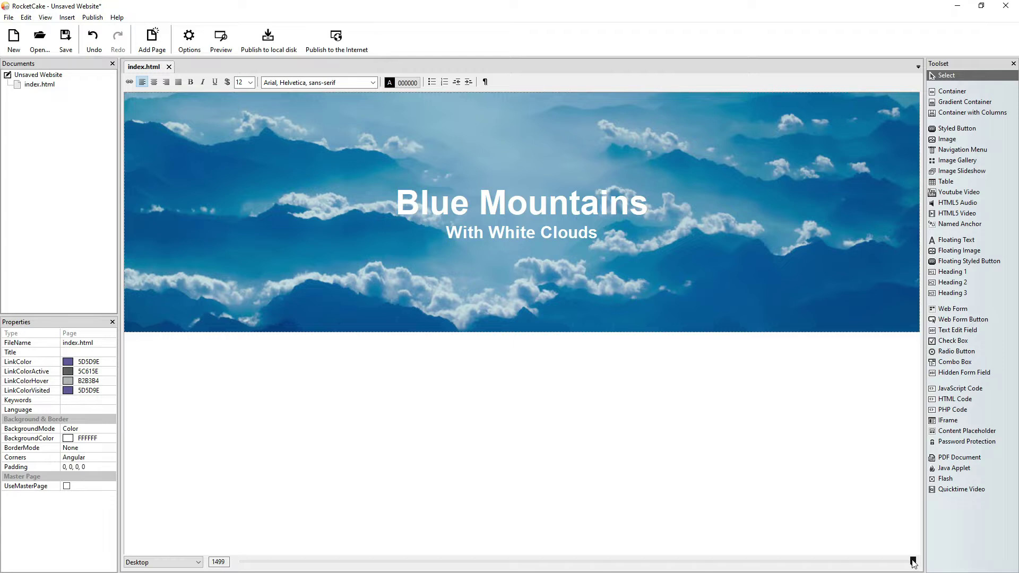
drag(914, 563, 616, 547)
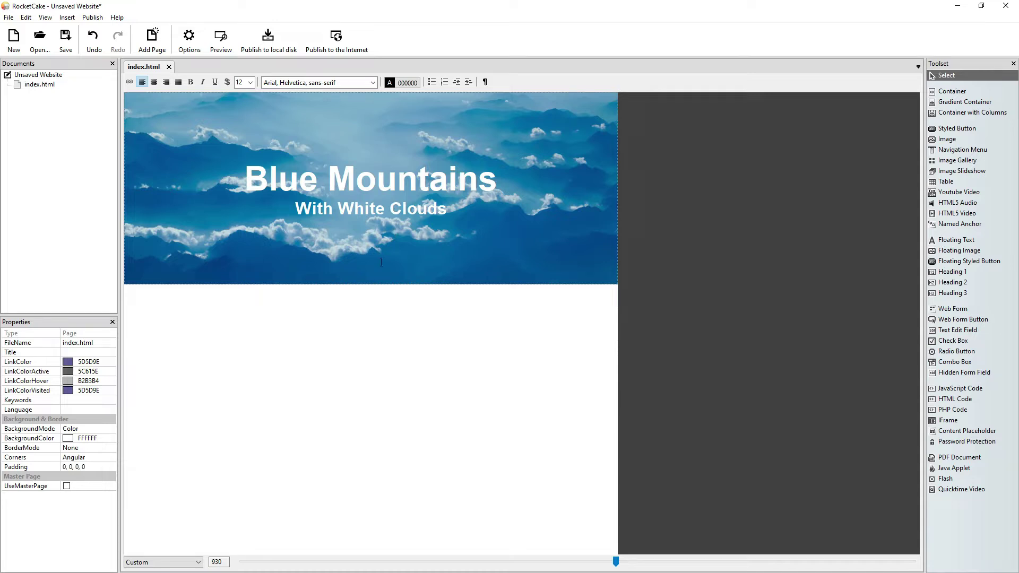
mouse_move(616, 562)
mouse_down()
mouse_move(443, 562)
mouse_move(479, 540)
mouse_move(929, 534)
mouse_up()
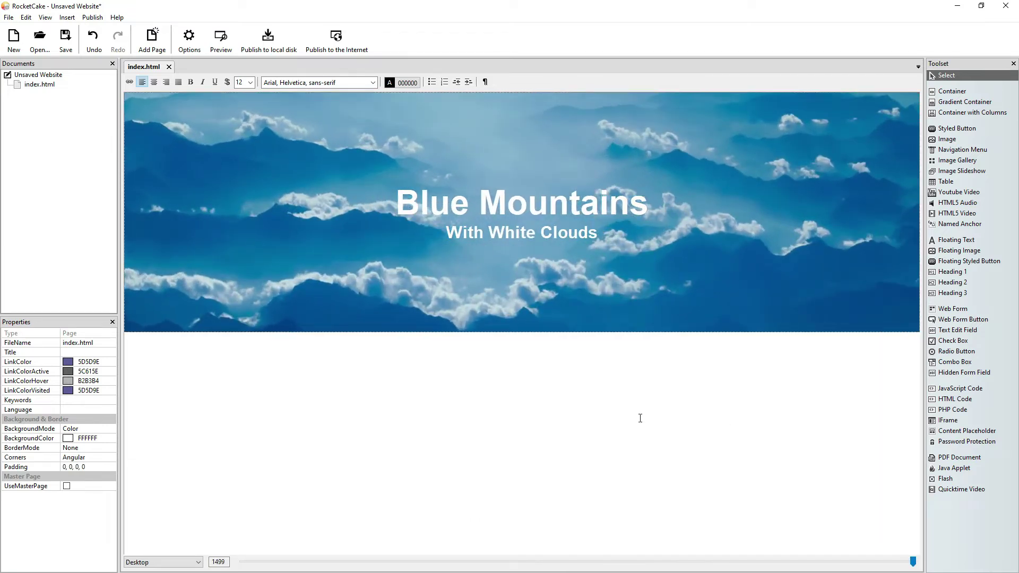
- Set the banner transparency to 0 and insert an empty container below it
click(90, 371)
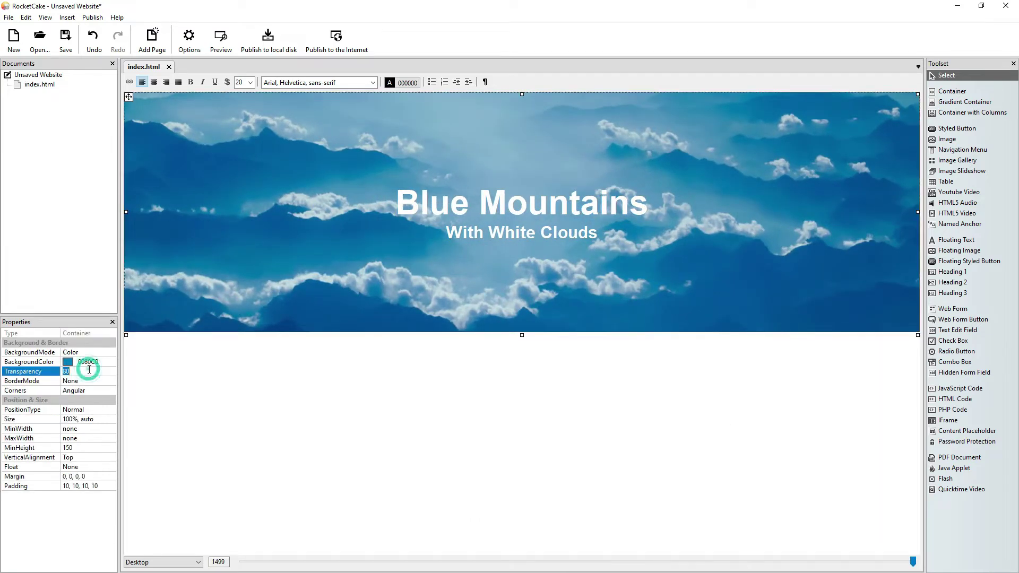
text(0)
key(Return)
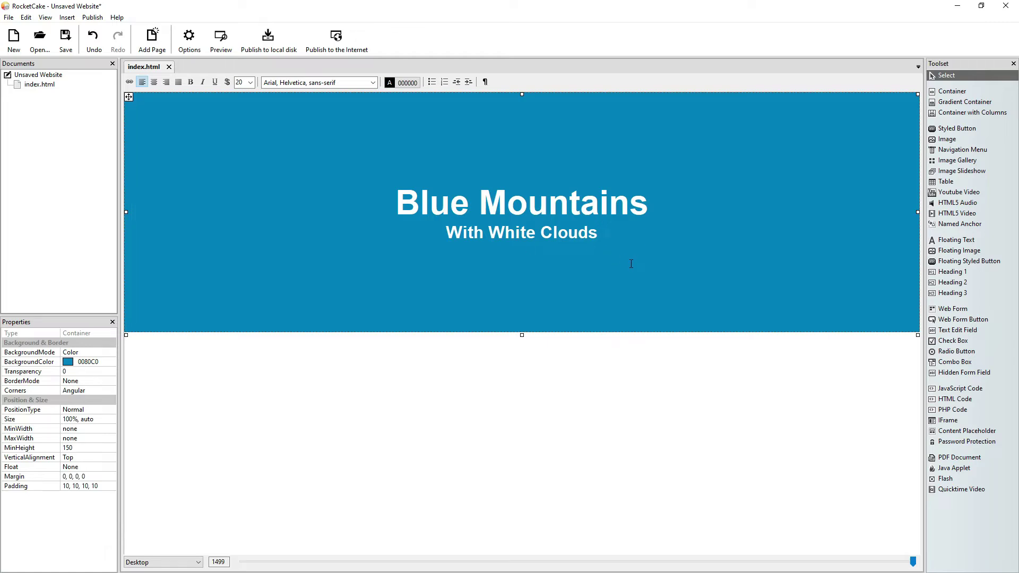
click(950, 91)
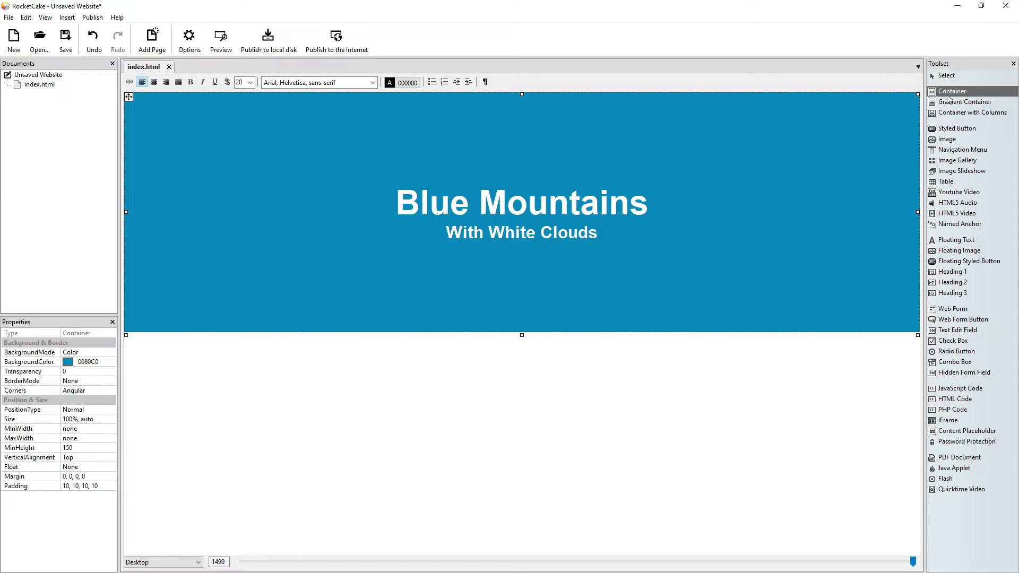
click(262, 377)
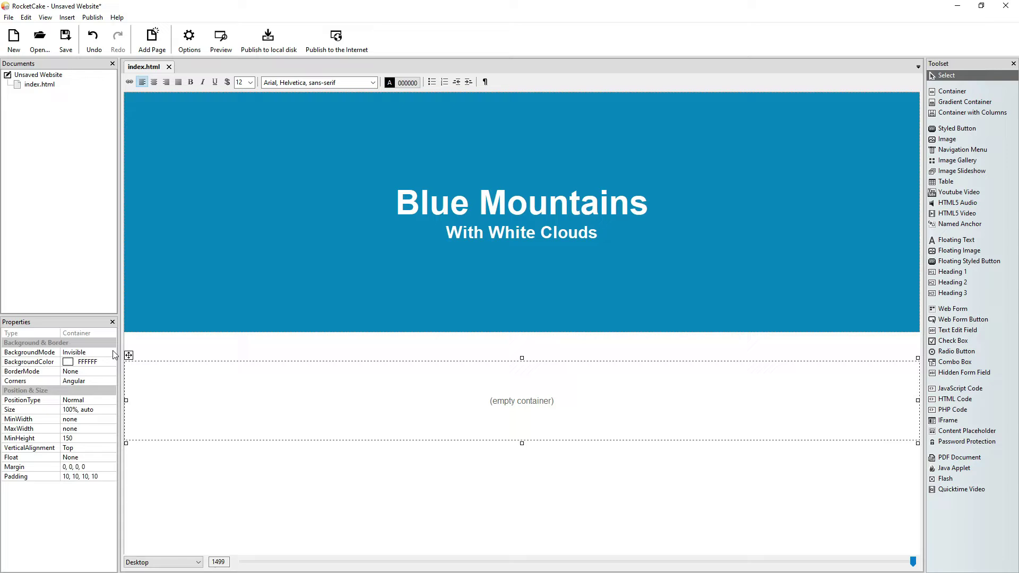
- Give the new container a Color background of 0080C0
click(87, 353)
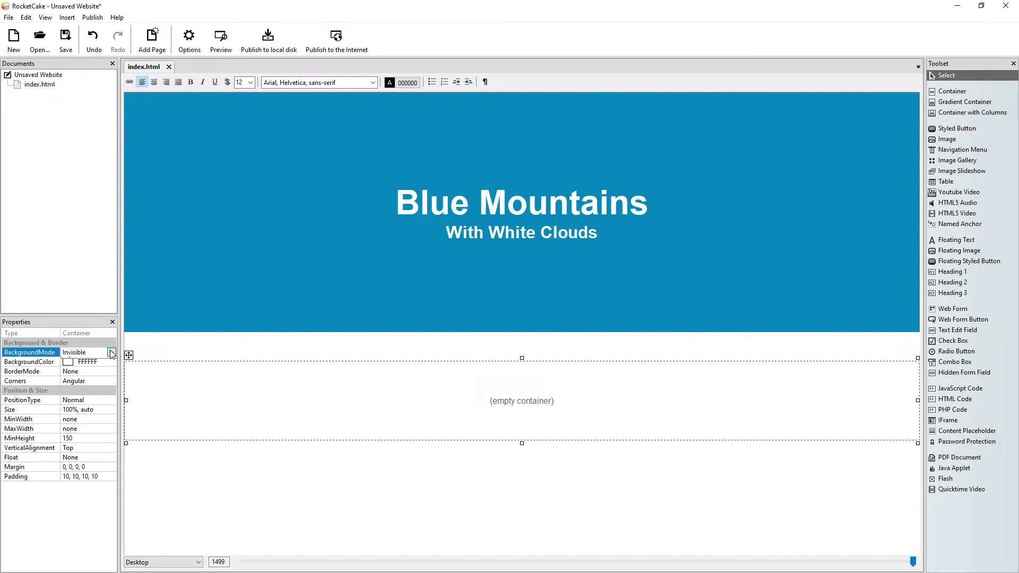
click(112, 353)
click(88, 368)
click(109, 364)
click(139, 380)
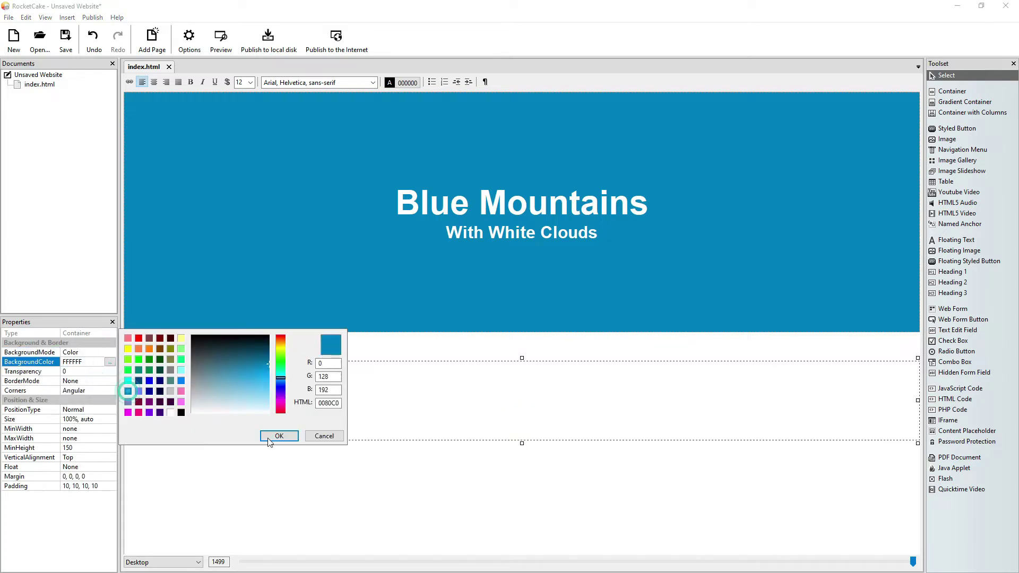
click(278, 436)
- Add centered Heading 1 and Heading 2 placeholders in the lower container
click(592, 145)
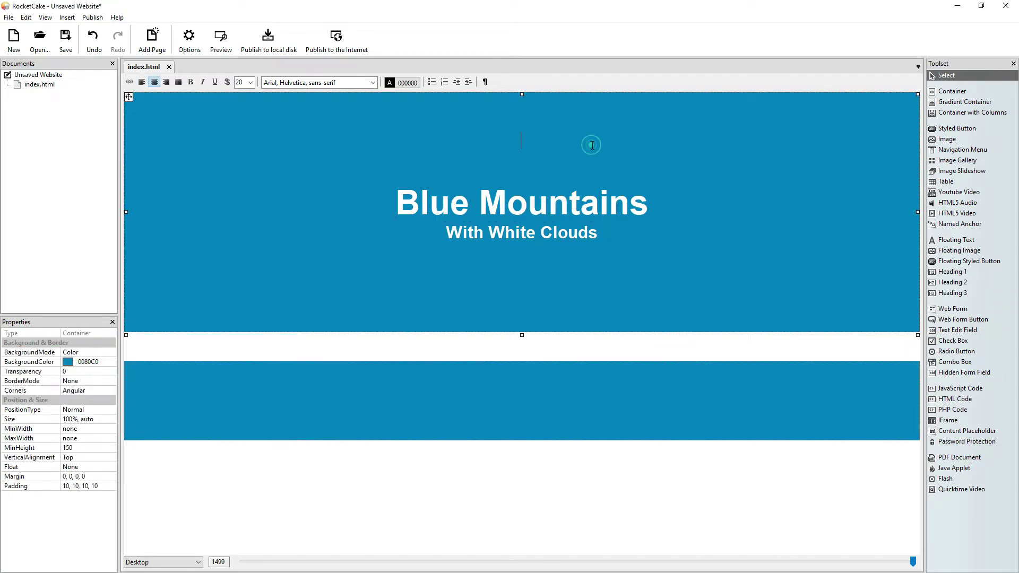
click(953, 271)
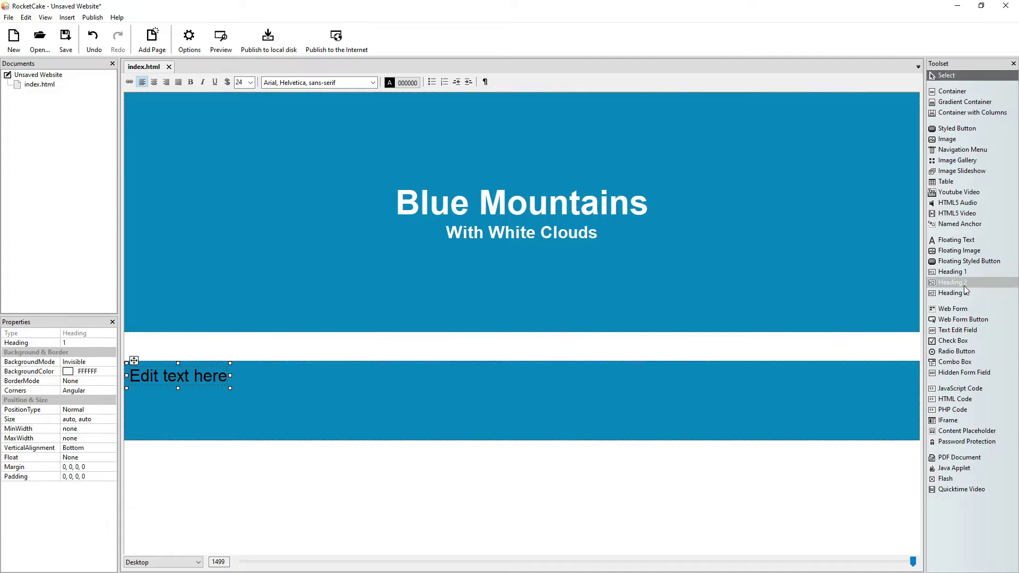
click(953, 283)
click(372, 394)
key(Return)
key(Return)
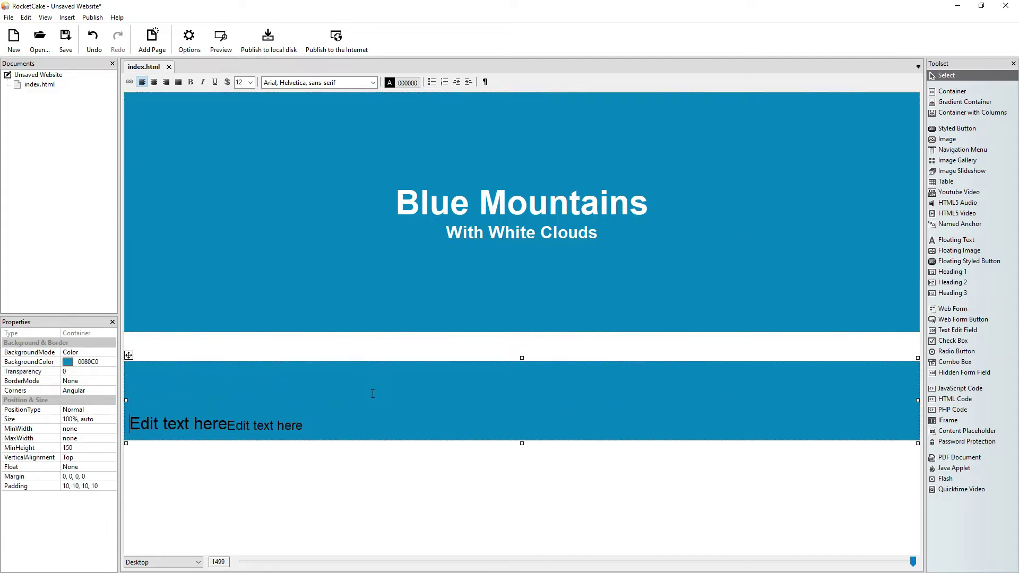
click(153, 82)
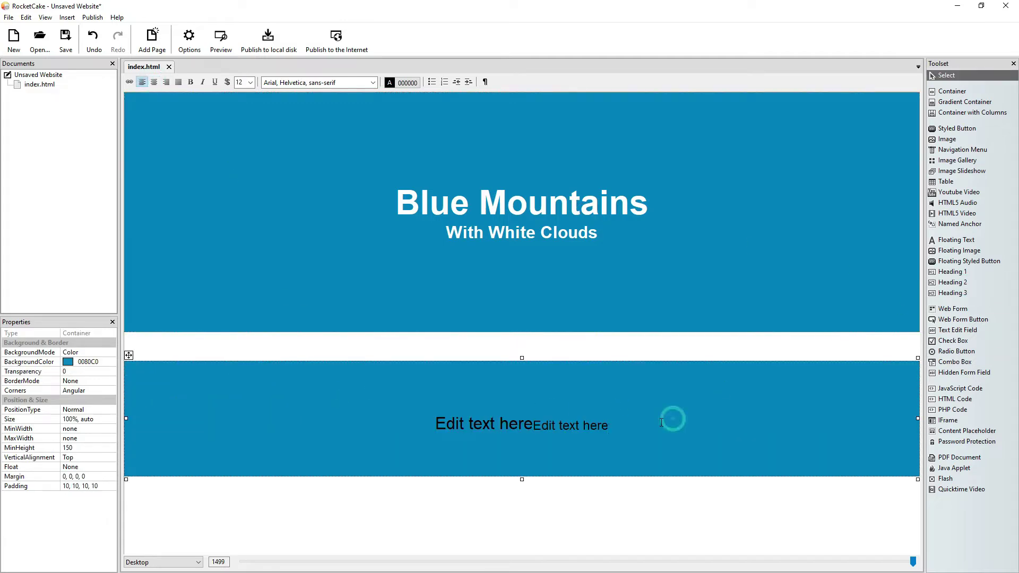
- Make the title heading size 48, white and bold, replacing the placeholder text
click(522, 438)
click(250, 82)
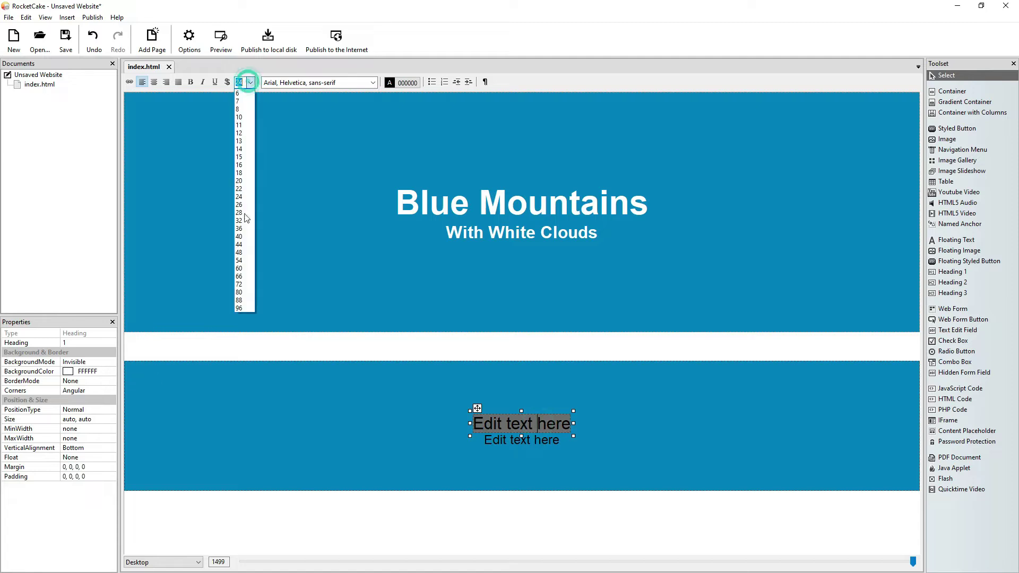
click(243, 255)
click(389, 81)
click(460, 103)
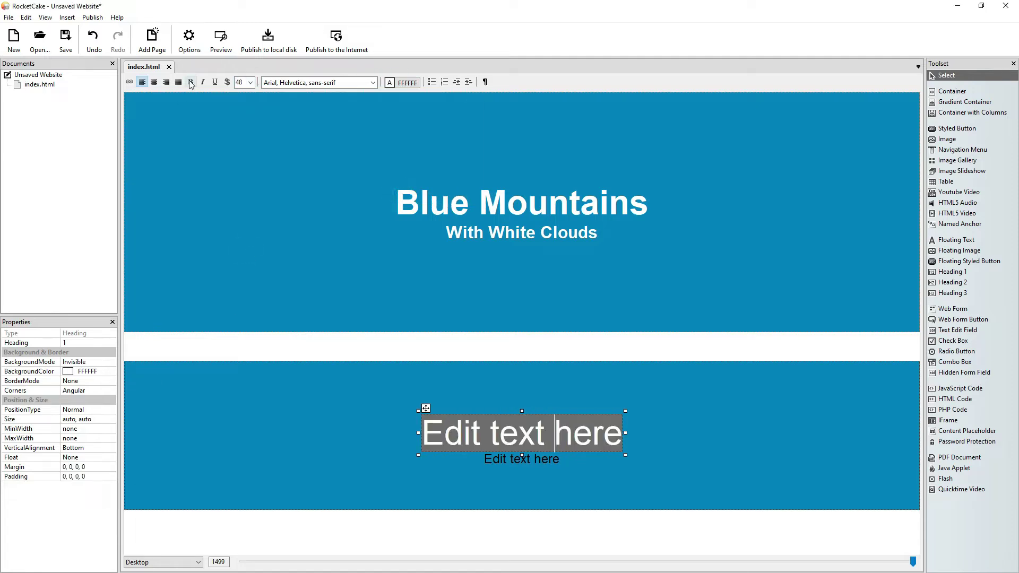
text(Website Title)
key(shift+End)
key(Delete)
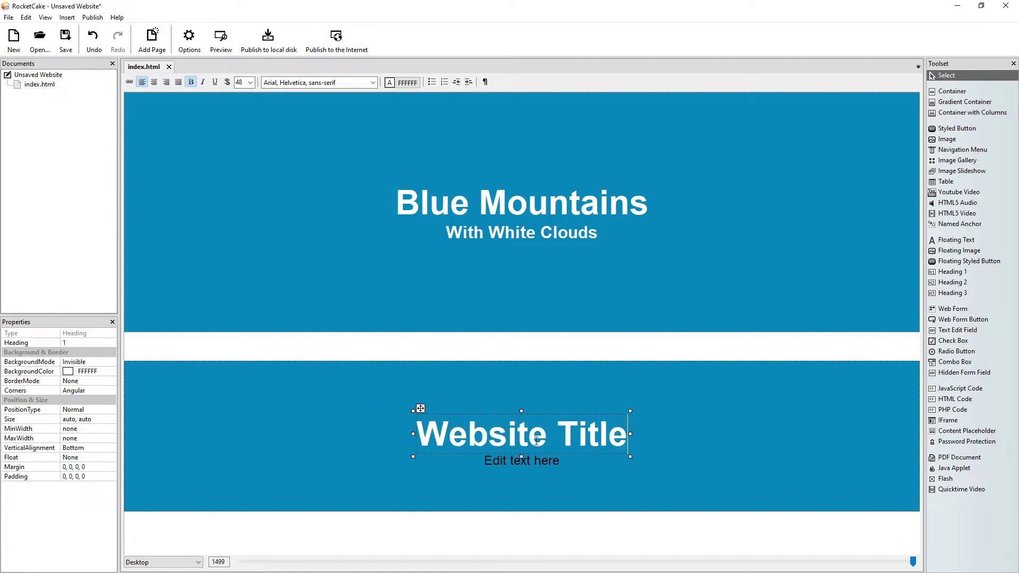
- Make the subtitle heading size 24, bold and white
click(522, 460)
click(249, 82)
click(239, 194)
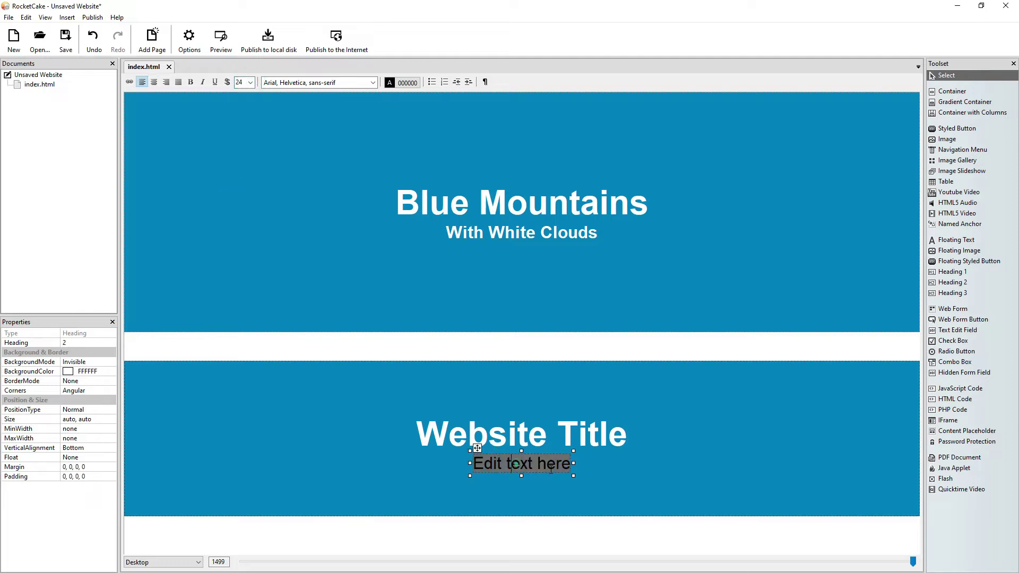
text(Page Subtitle)
key(ctrl+a)
click(190, 83)
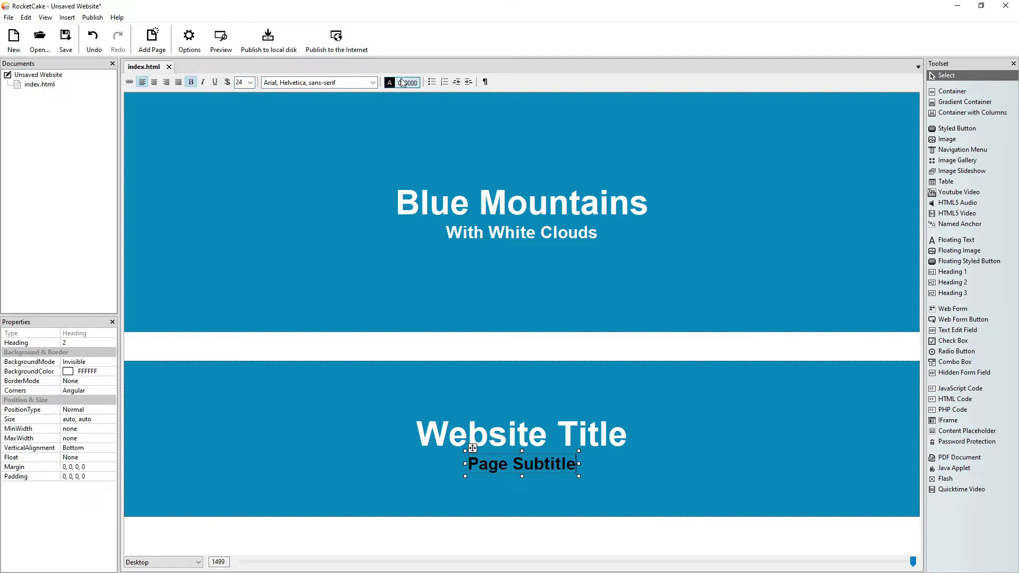
click(390, 82)
click(412, 196)
- Make the lower blue container taller with two blank lines
click(490, 409)
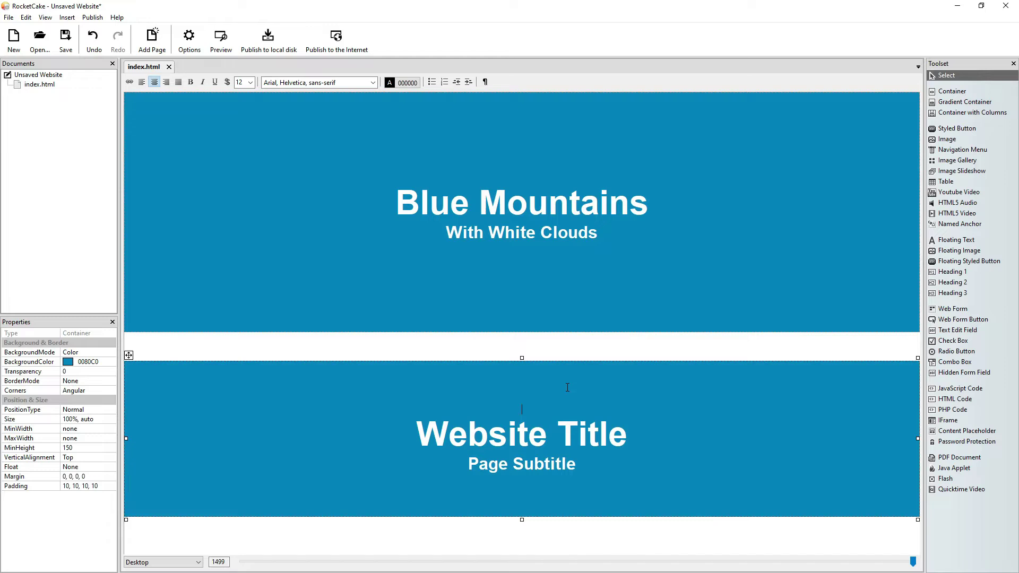
key(Return)
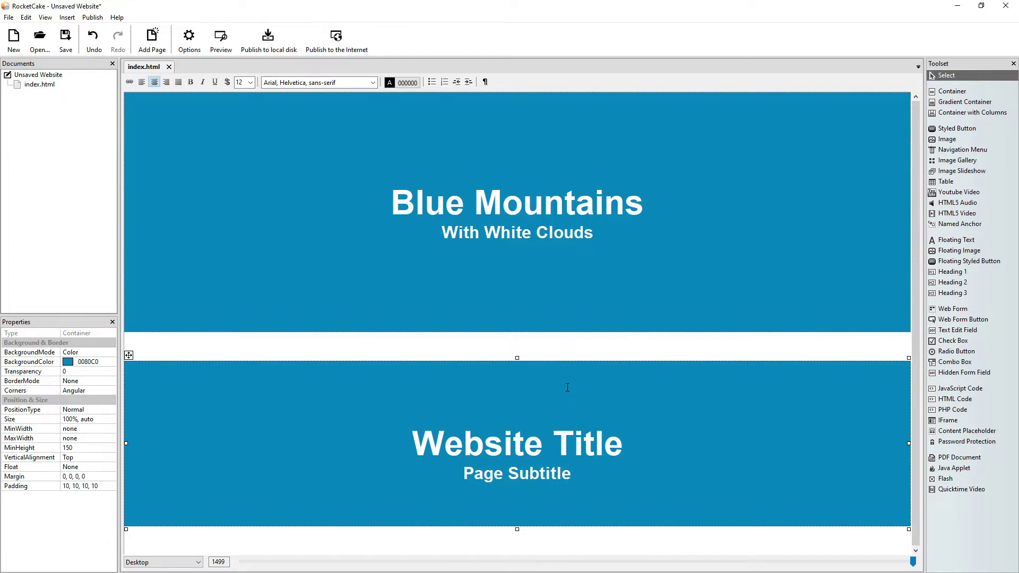
key(Return)
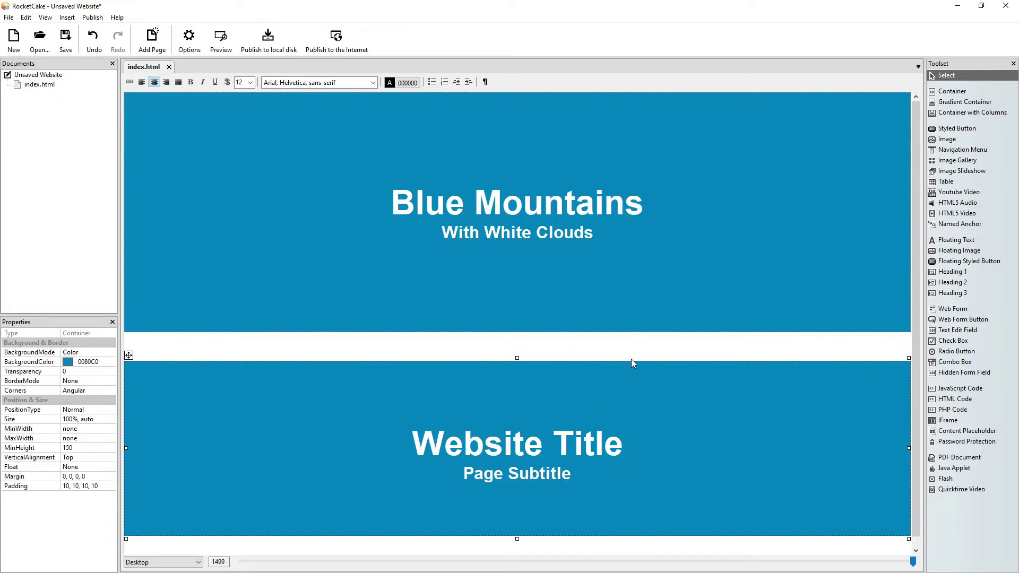
- Delete the empty space above the banner so it sits at the page top
click(742, 268)
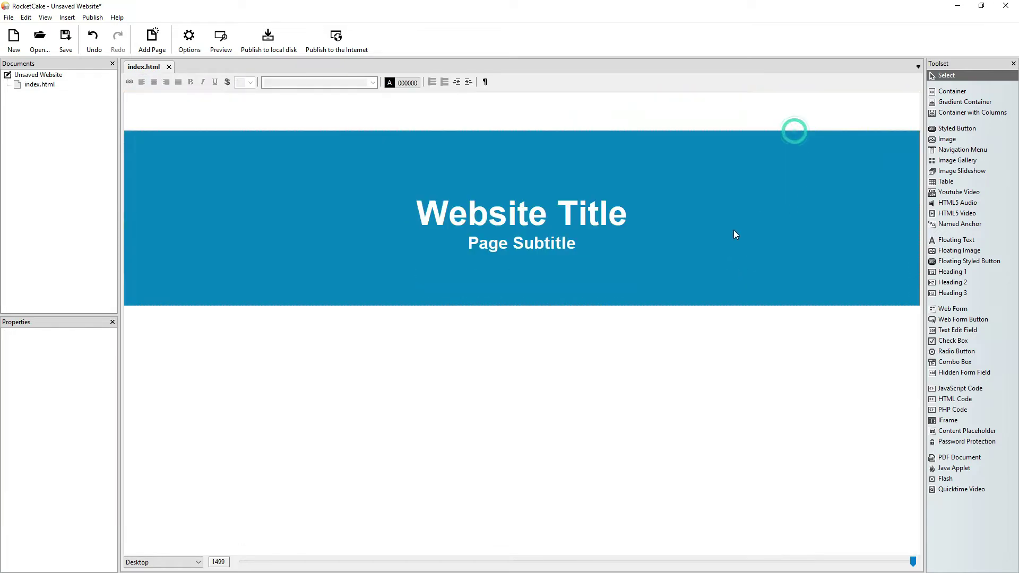
click(571, 109)
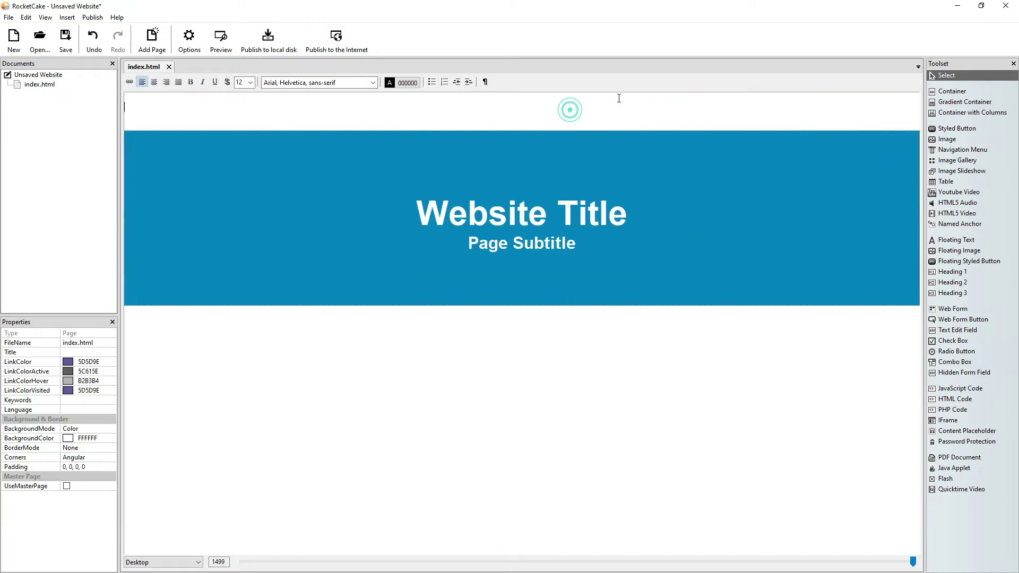
key(Delete)
key(Delete)
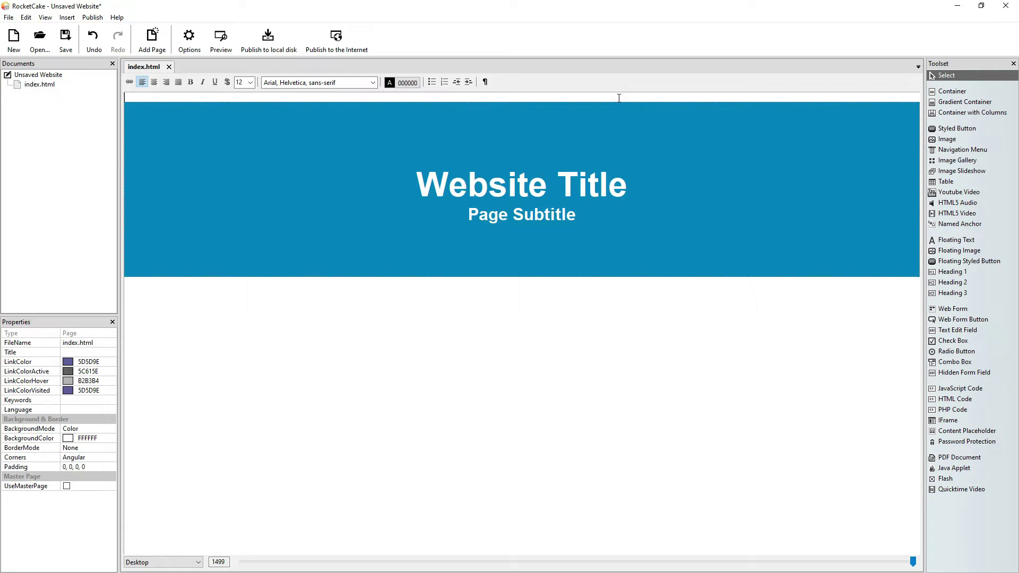
key(Delete)
key(Delete)
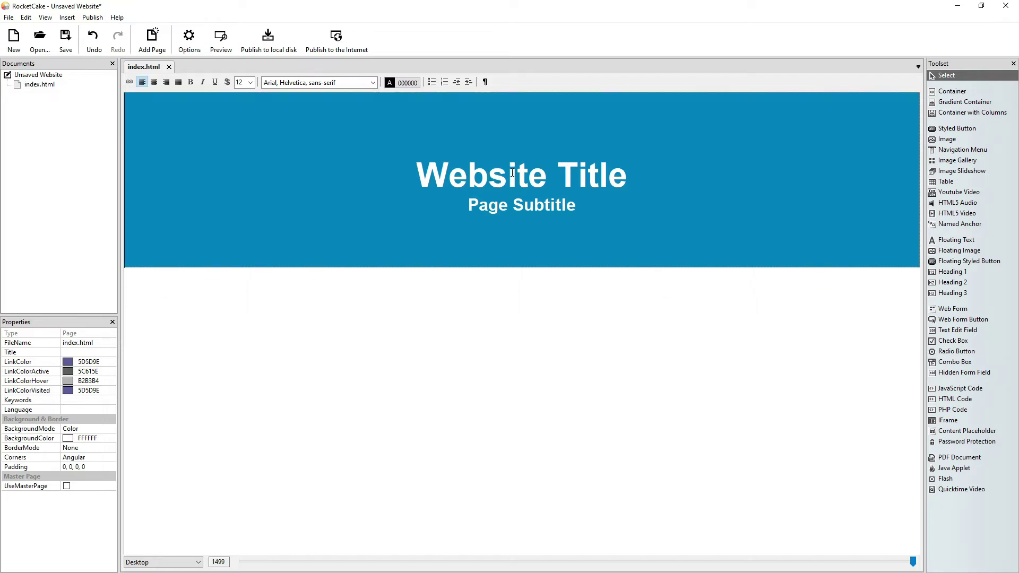
- Inspect the Website Title, Page Subtitle and blue banner container
click(510, 176)
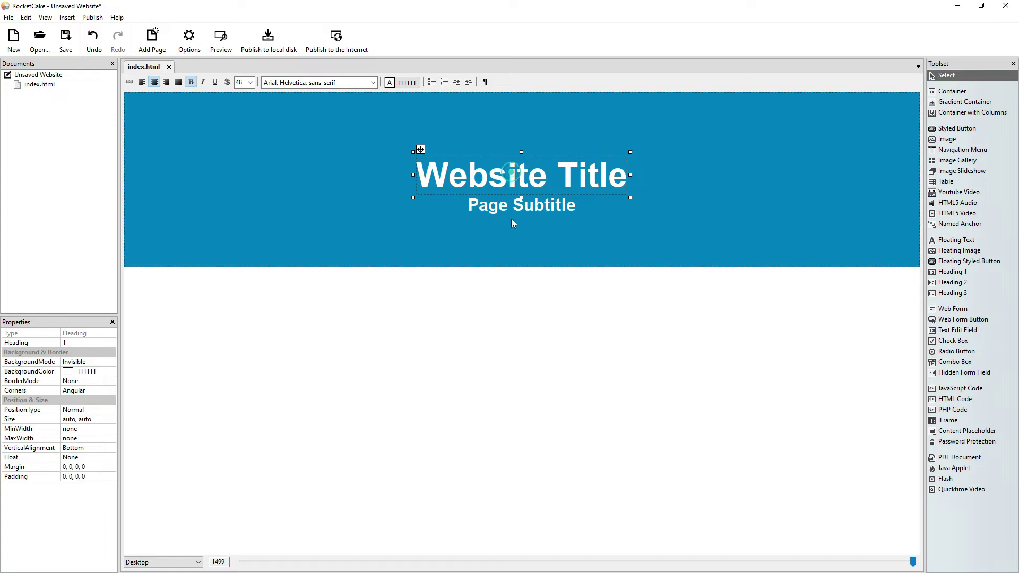
click(542, 205)
click(453, 109)
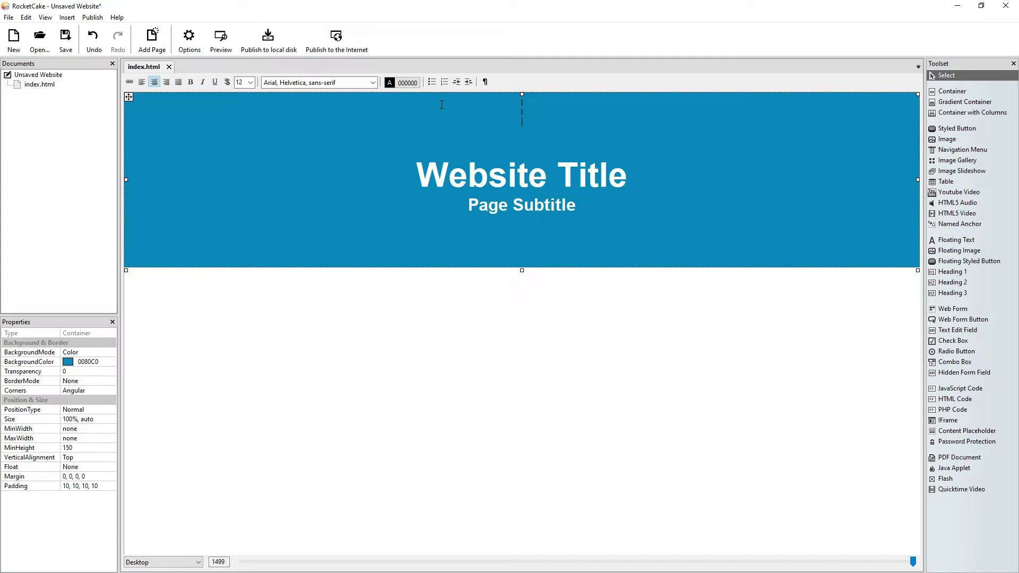
- Add a line below the subtitle and set the banner text size to 20
key(Return)
key(BackSpace)
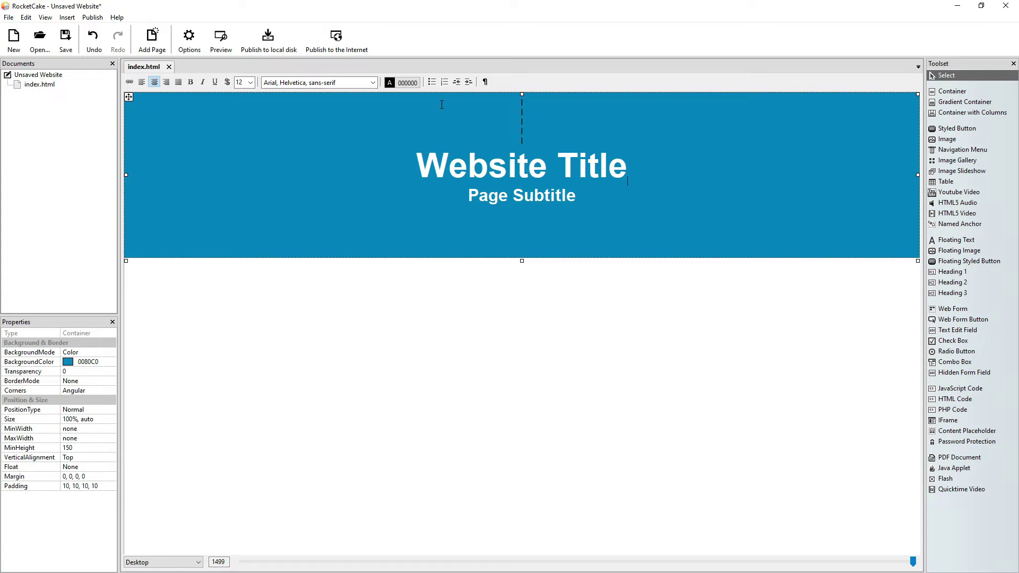
key(Down)
key(Down)
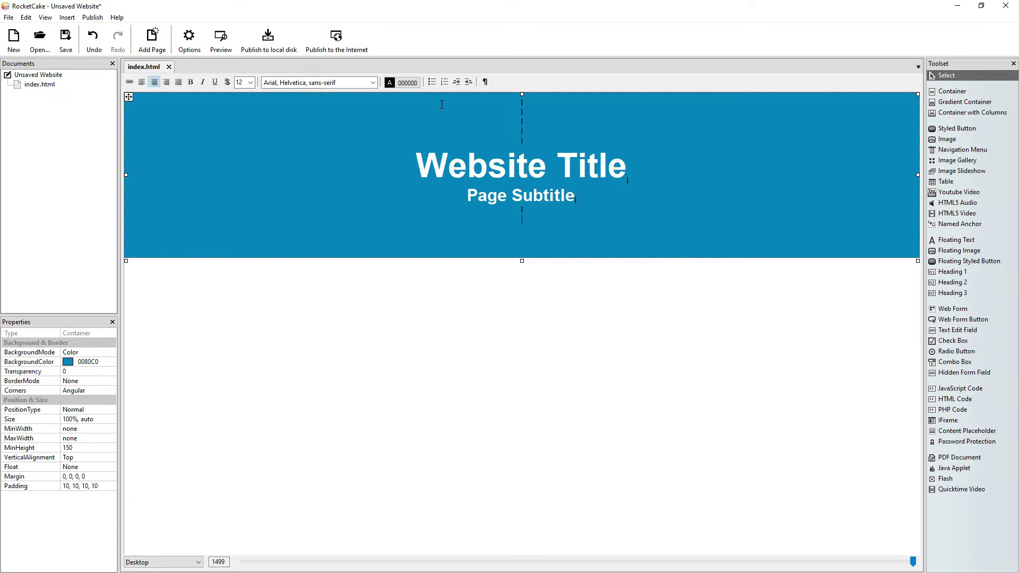
key(Return)
click(250, 83)
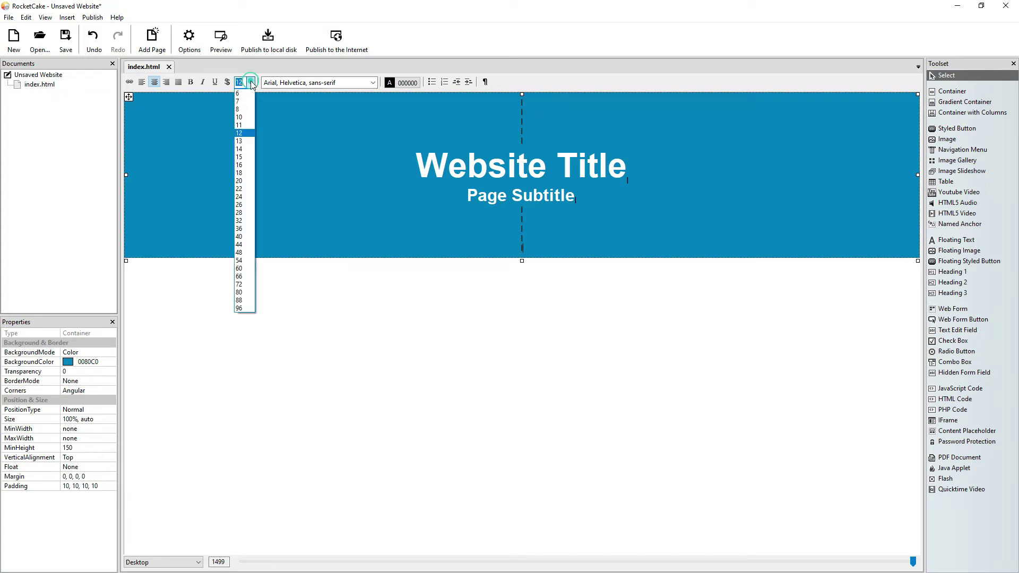
click(240, 181)
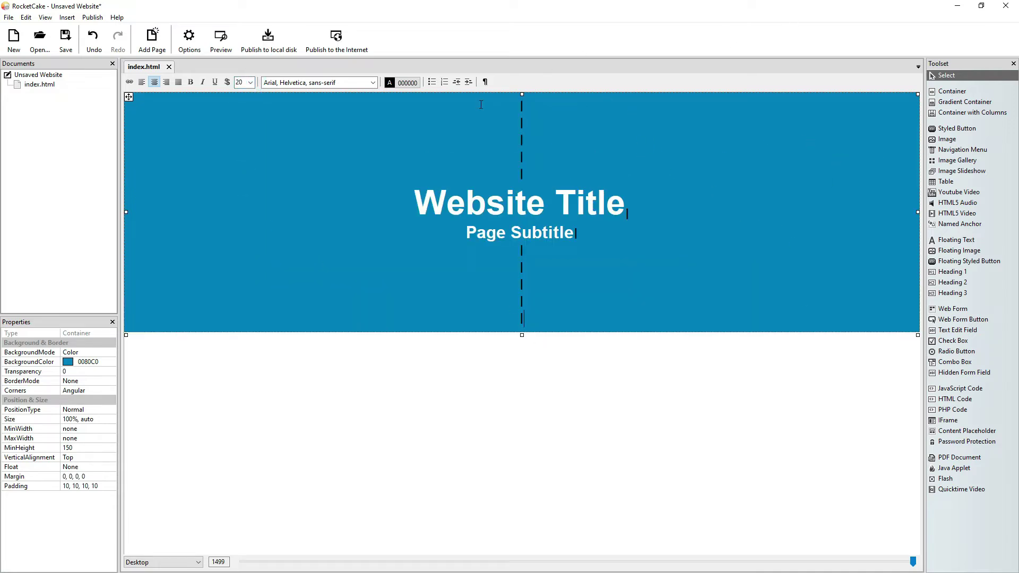
- Set the banner padding to 0, 0, 0, 0 and check a narrower preview
click(526, 247)
click(532, 322)
click(63, 486)
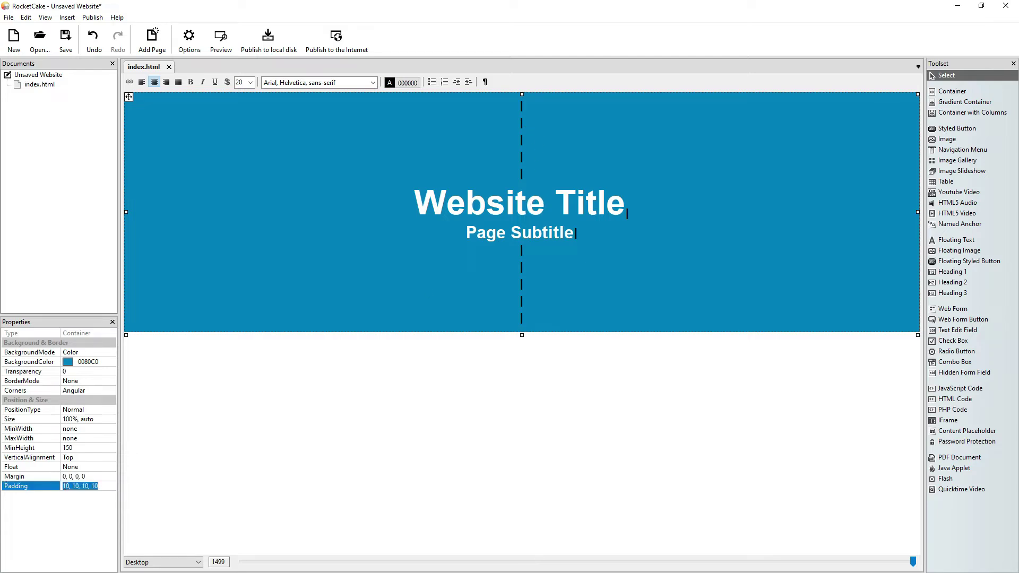
key(Home)
key(Delete)
key(Delete)
key(Delete)
key(Return)
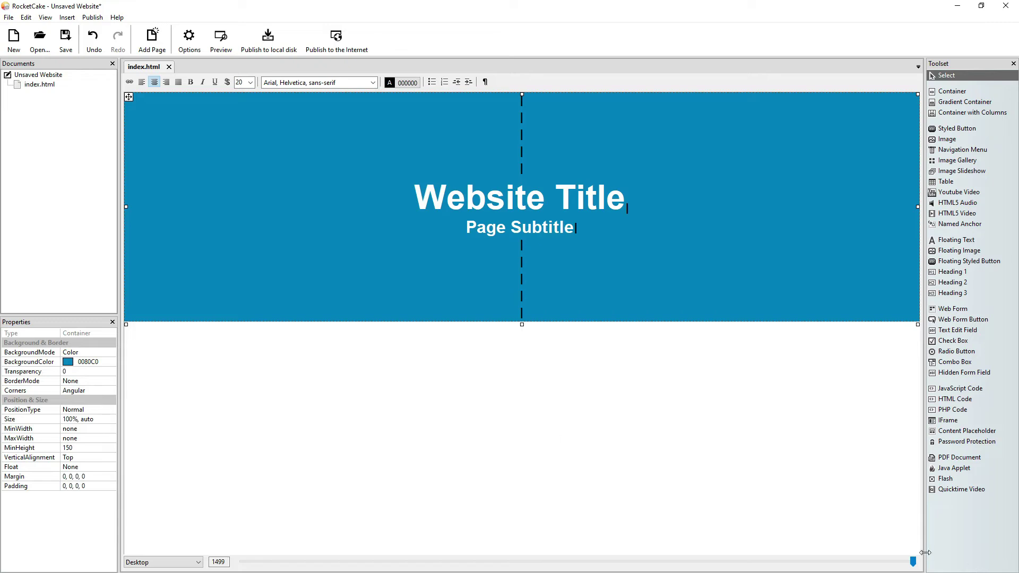
mouse_move(914, 563)
mouse_down()
mouse_move(769, 567)
mouse_move(914, 562)
mouse_up()
- Add a banner breakpoint below 960px that overrides Font-Size to 15
right_click(746, 174)
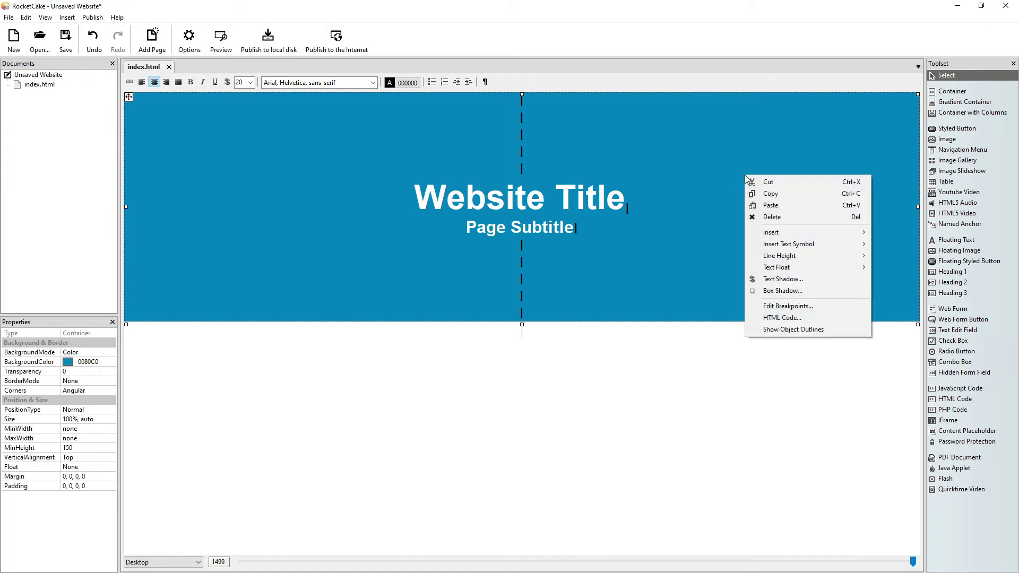
click(771, 307)
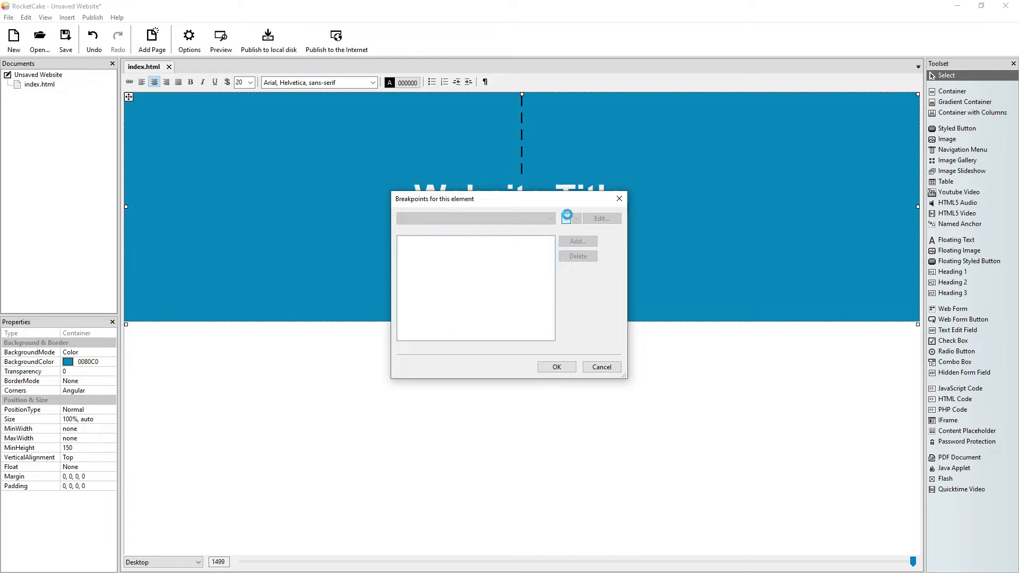
click(567, 217)
text(960)
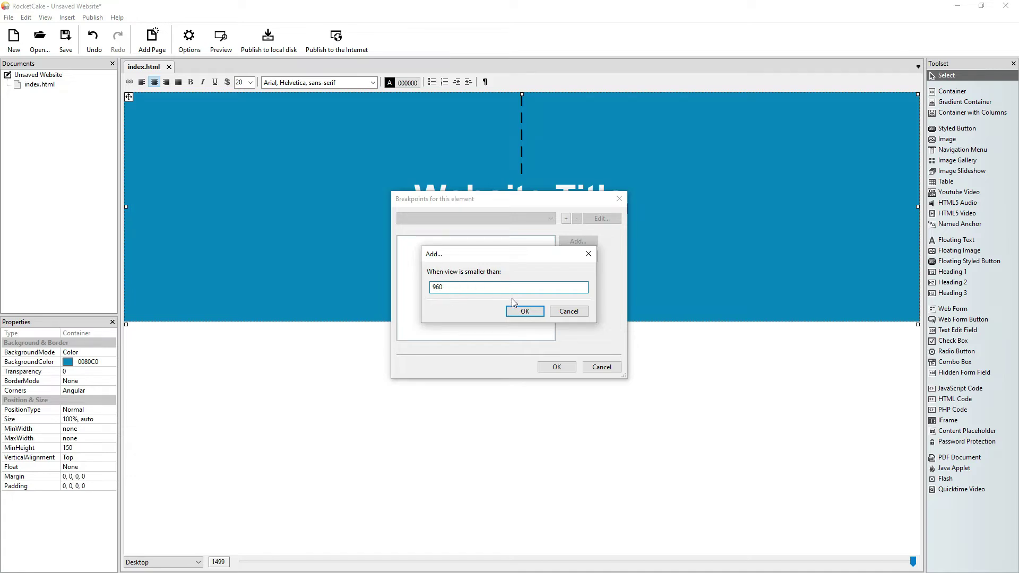
click(524, 311)
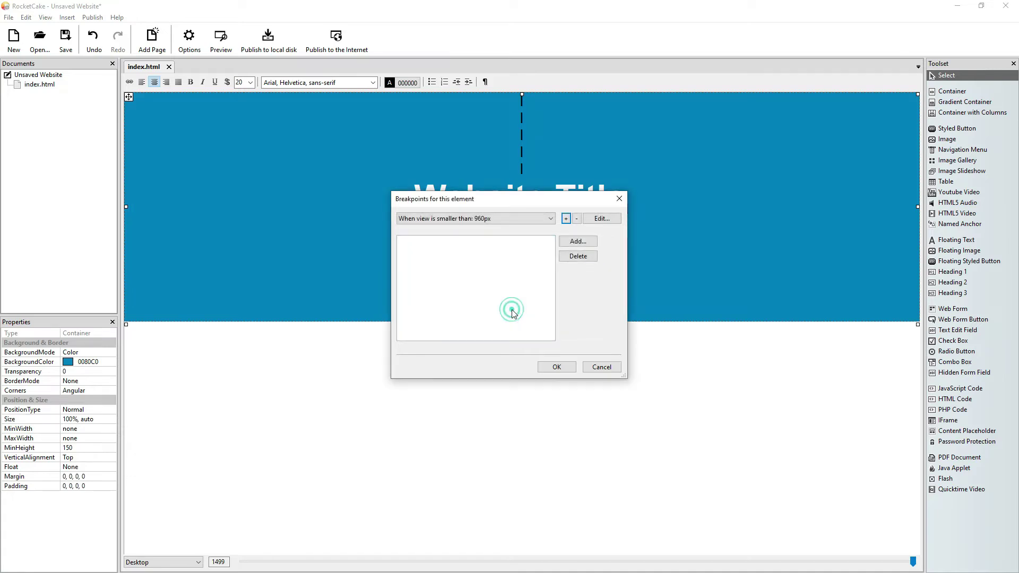
click(585, 242)
click(617, 306)
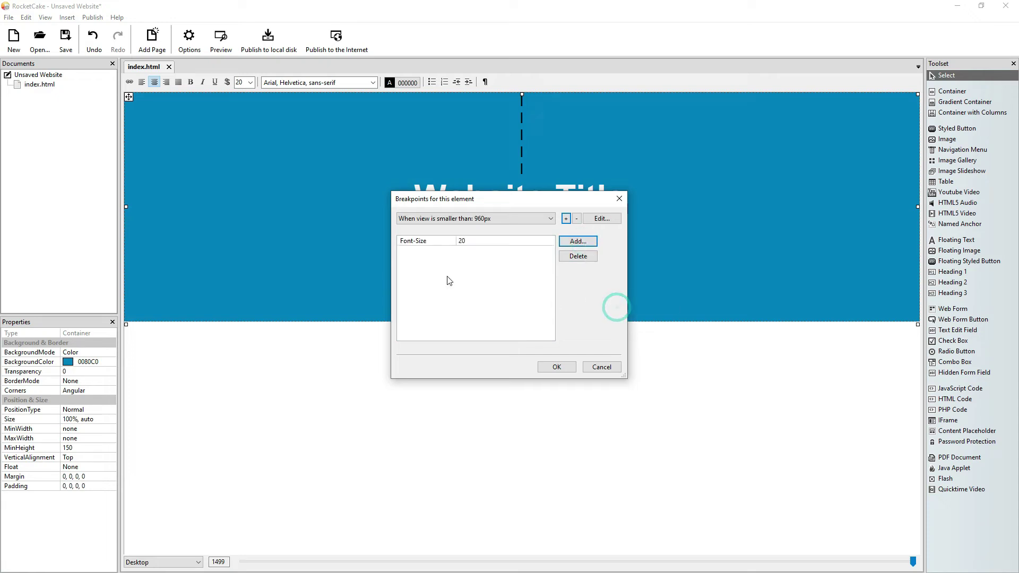
double_click(471, 241)
text(15)
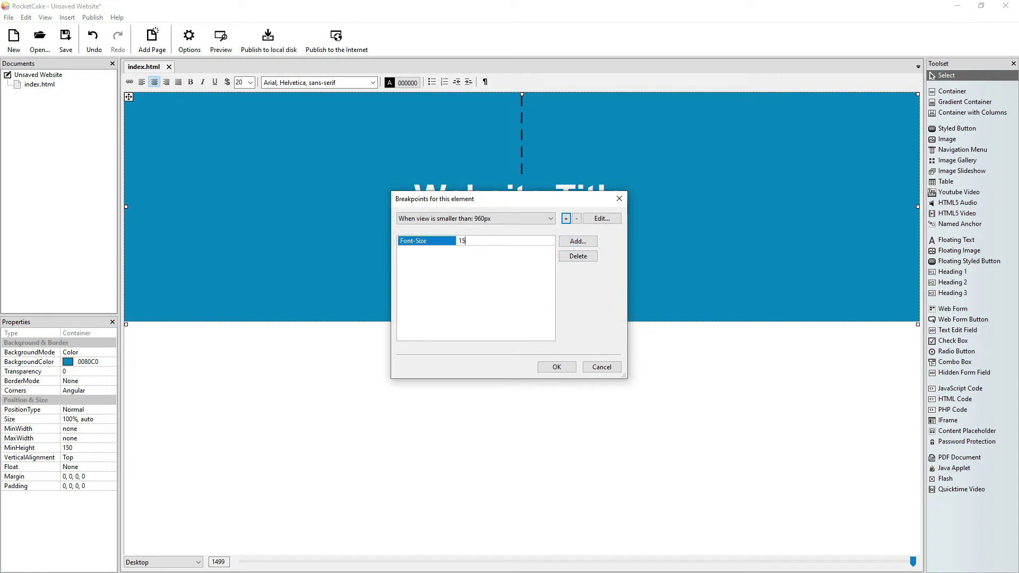
click(557, 368)
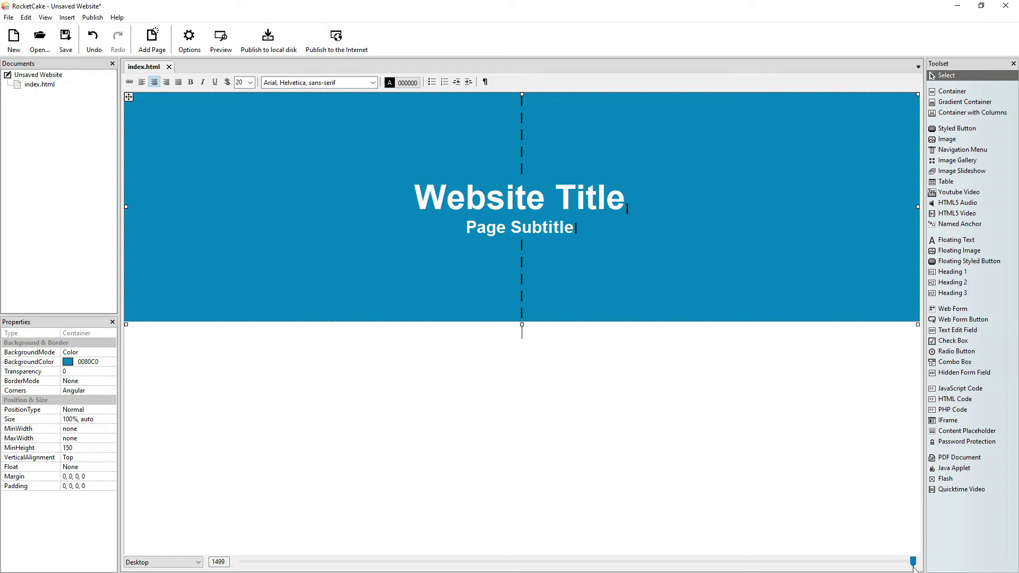
drag(915, 562, 655, 561)
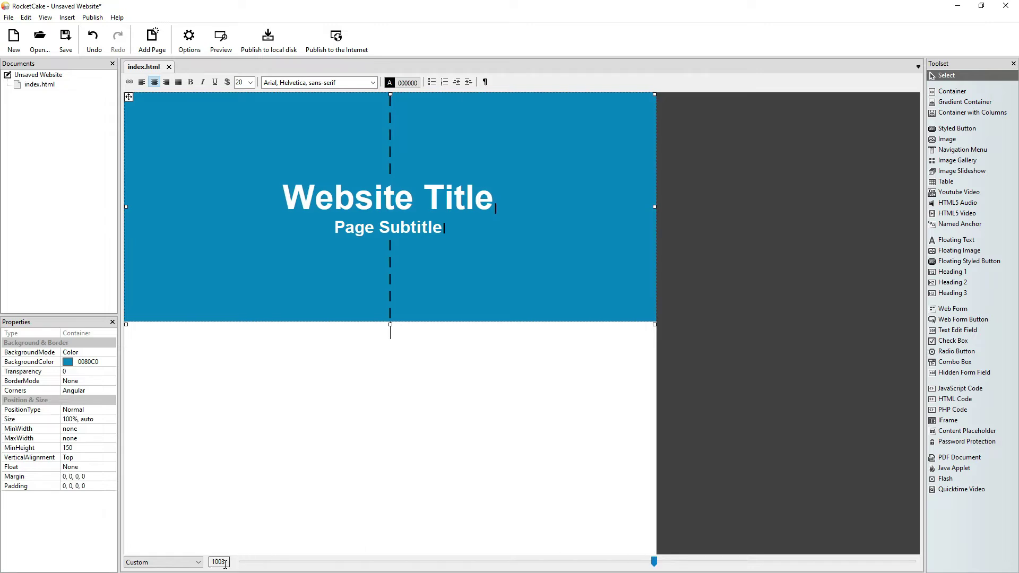
mouse_move(654, 562)
mouse_down()
mouse_move(534, 559)
mouse_move(852, 560)
mouse_move(947, 529)
mouse_up()
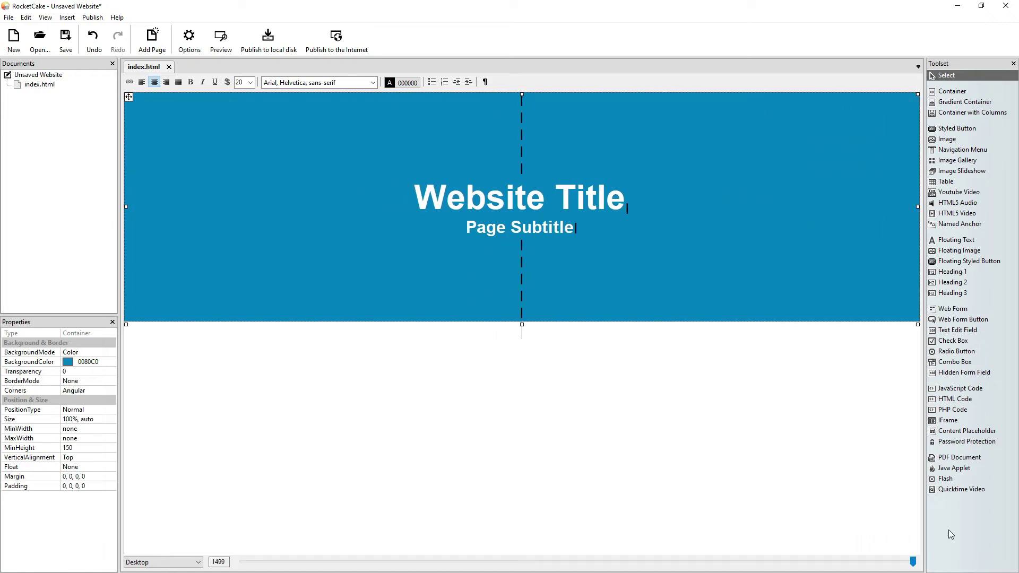
- Add a second banner breakpoint below 640px with Font-Size 10
right_click(781, 209)
click(805, 342)
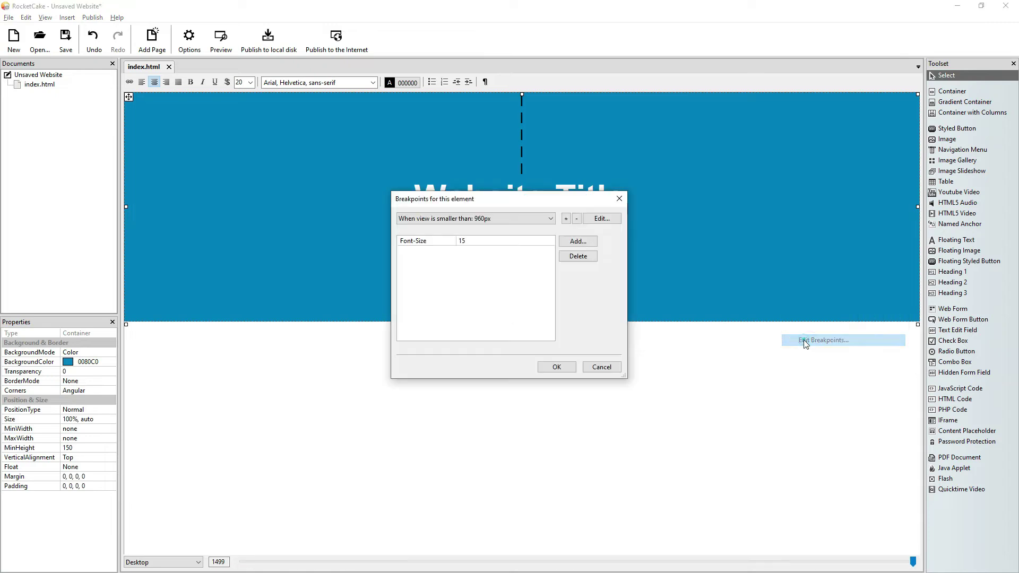
click(566, 218)
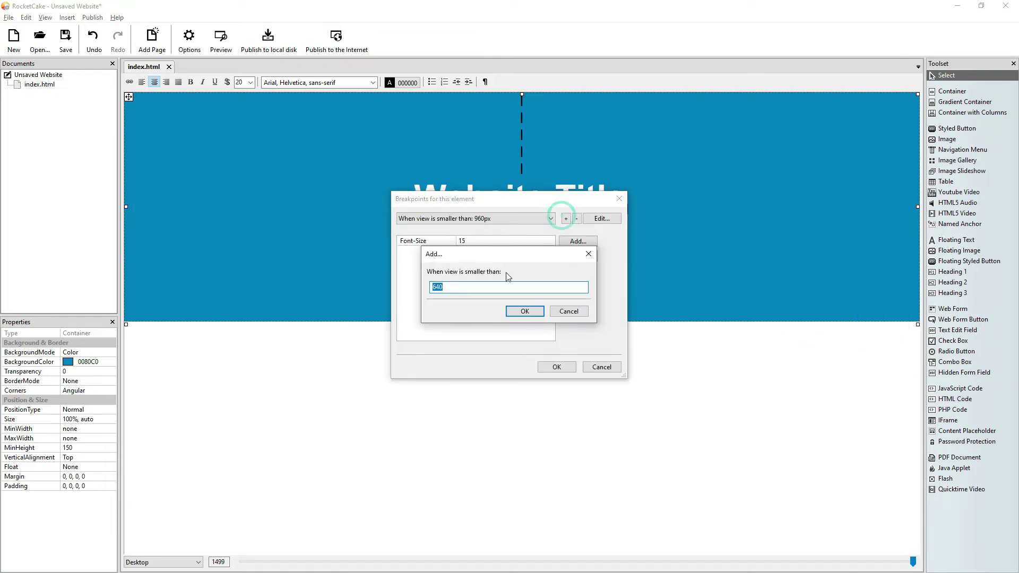
click(520, 310)
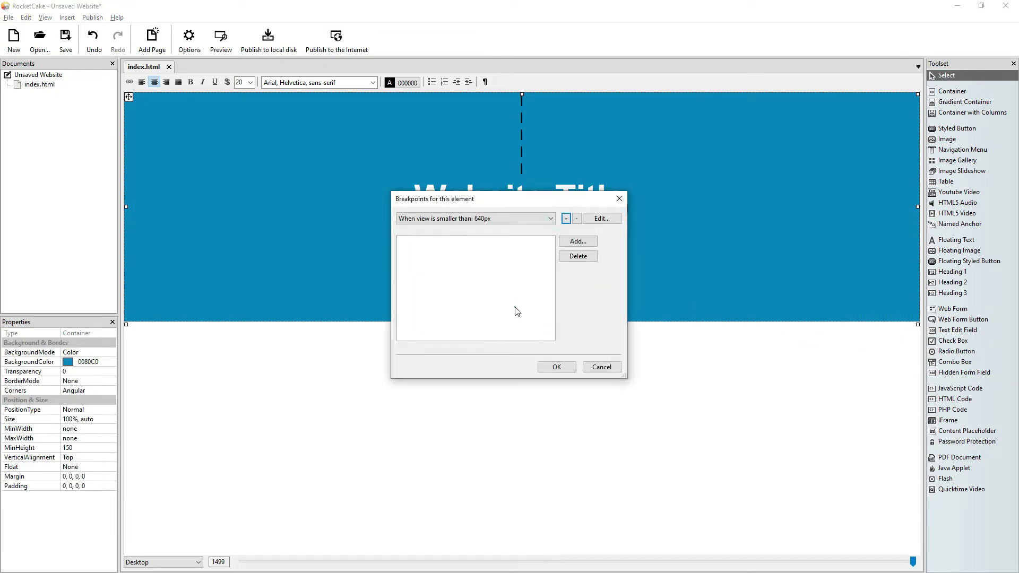
click(570, 241)
click(600, 303)
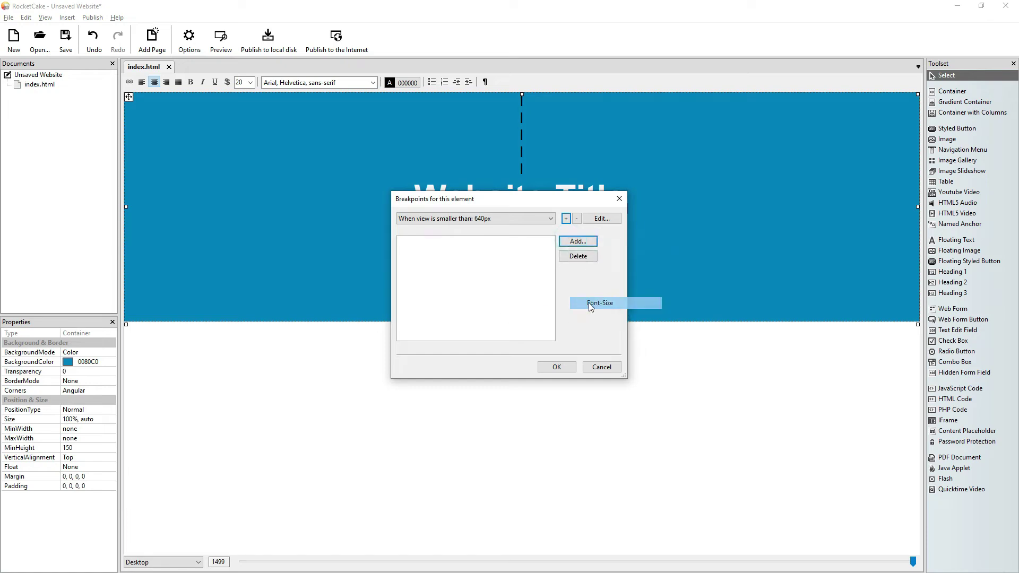
click(498, 242)
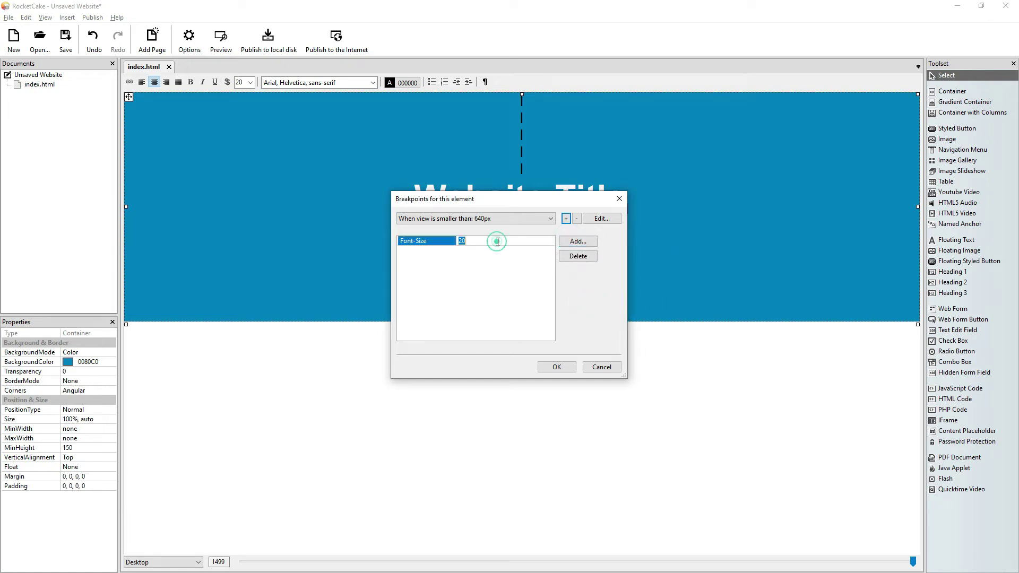
text(1)
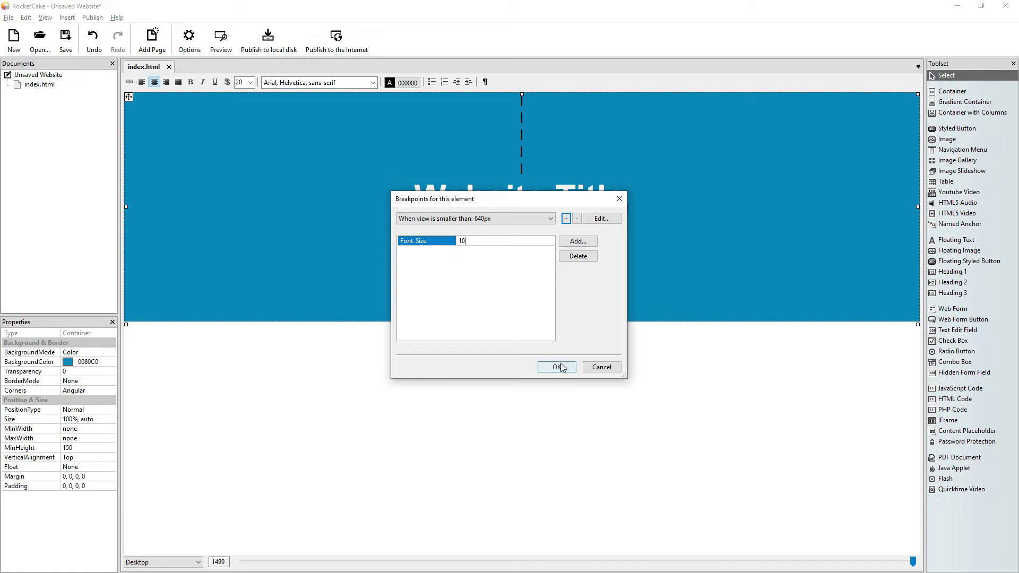
click(557, 368)
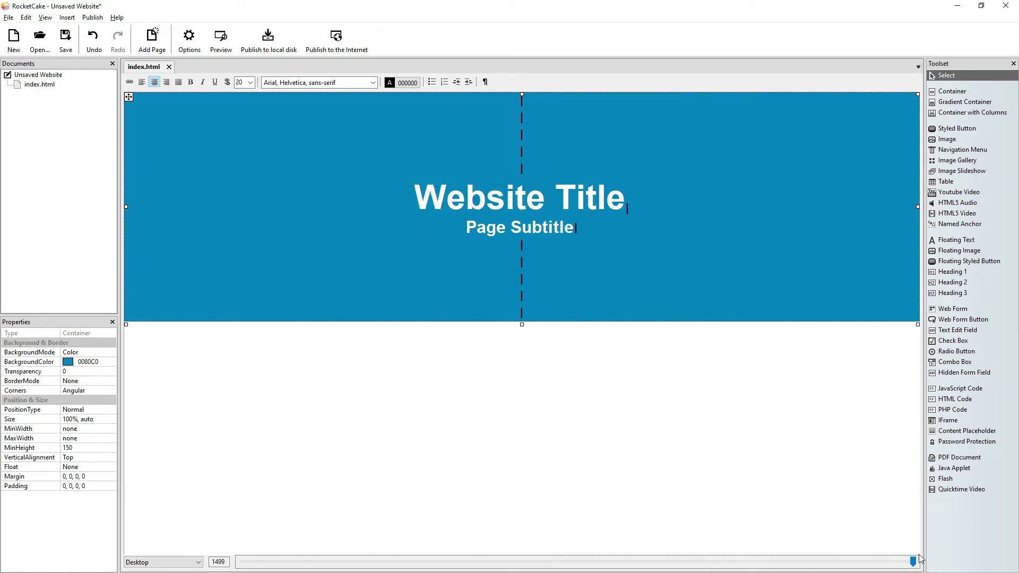
mouse_move(914, 562)
mouse_down()
mouse_move(632, 562)
mouse_move(593, 534)
mouse_up()
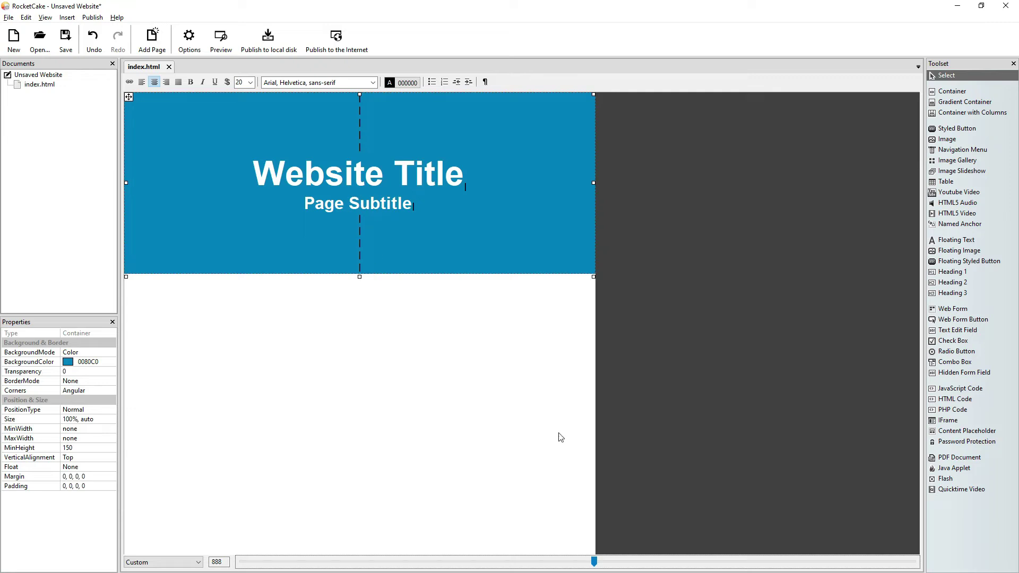
drag(594, 562, 447, 555)
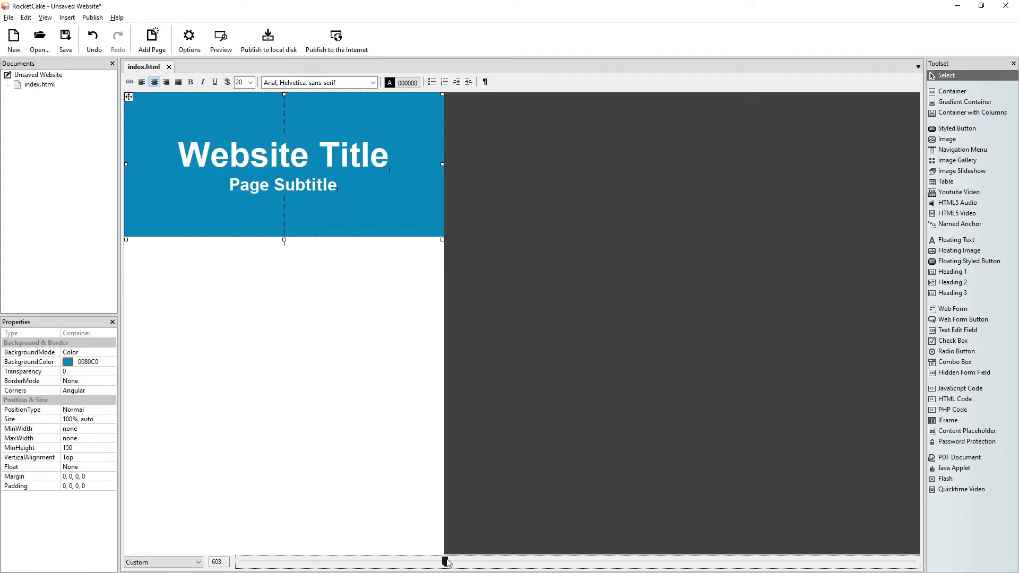
drag(444, 562, 916, 550)
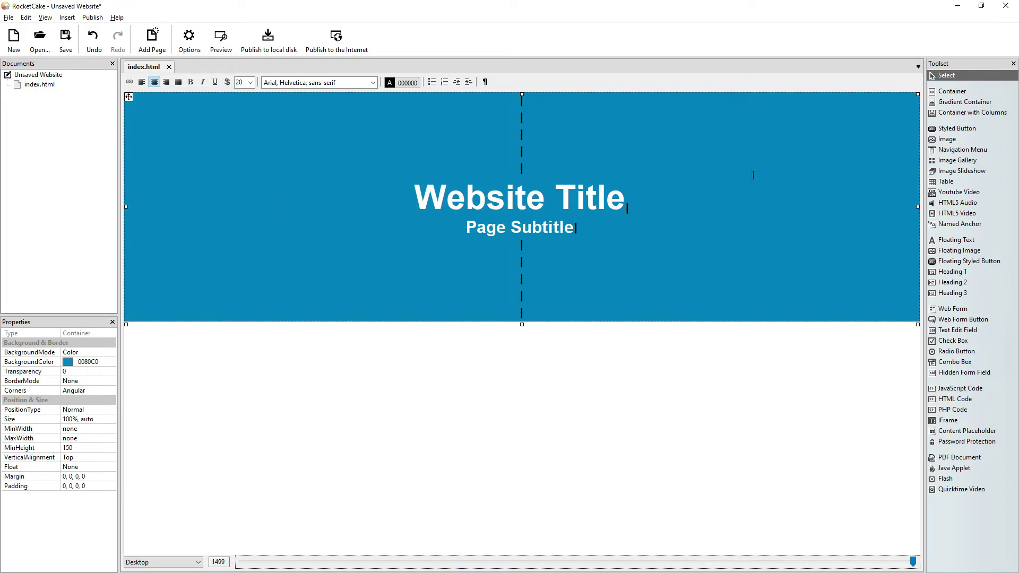
- Set the banner's text colour to 0080C0
click(403, 83)
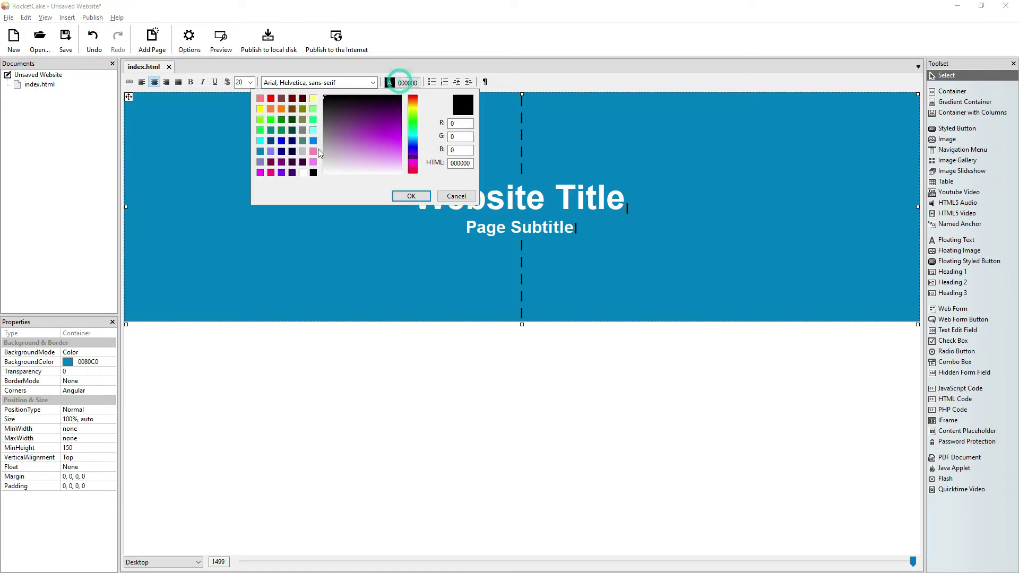
click(261, 142)
click(411, 196)
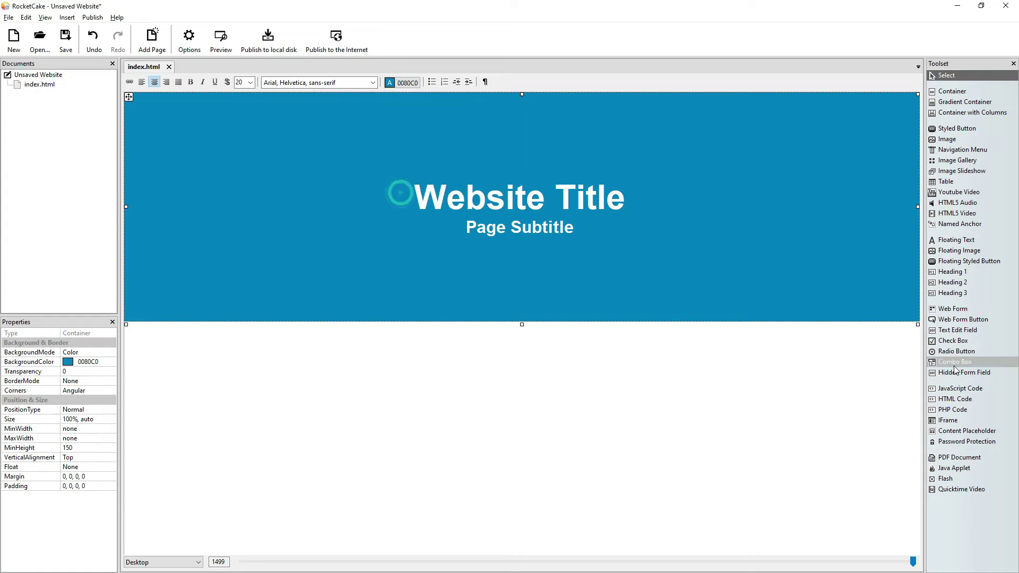
click(522, 335)
- Test the breakpoints at narrower widths and inspect the title and subtitle headings
drag(914, 562, 572, 562)
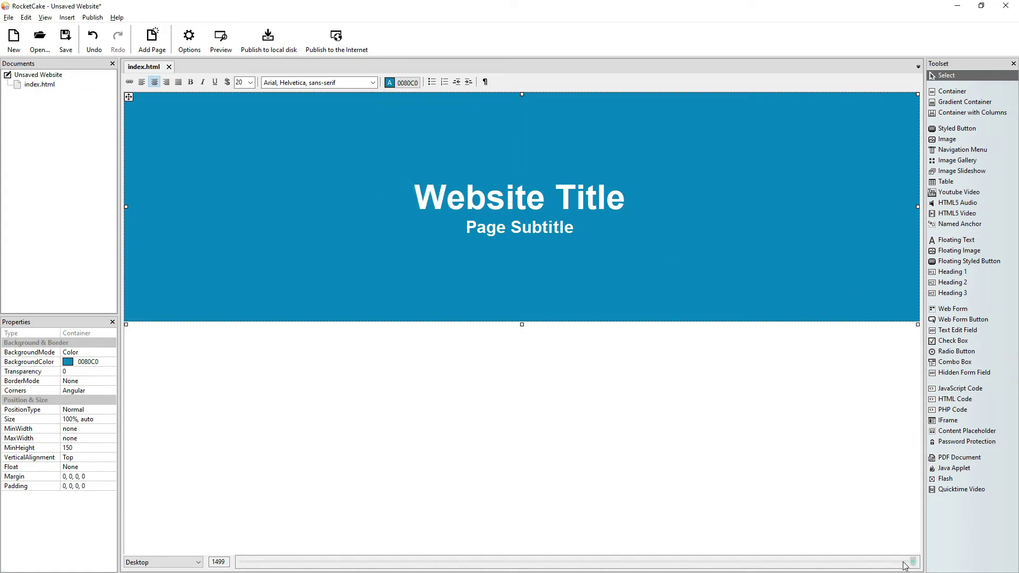
drag(561, 506, 944, 470)
click(525, 198)
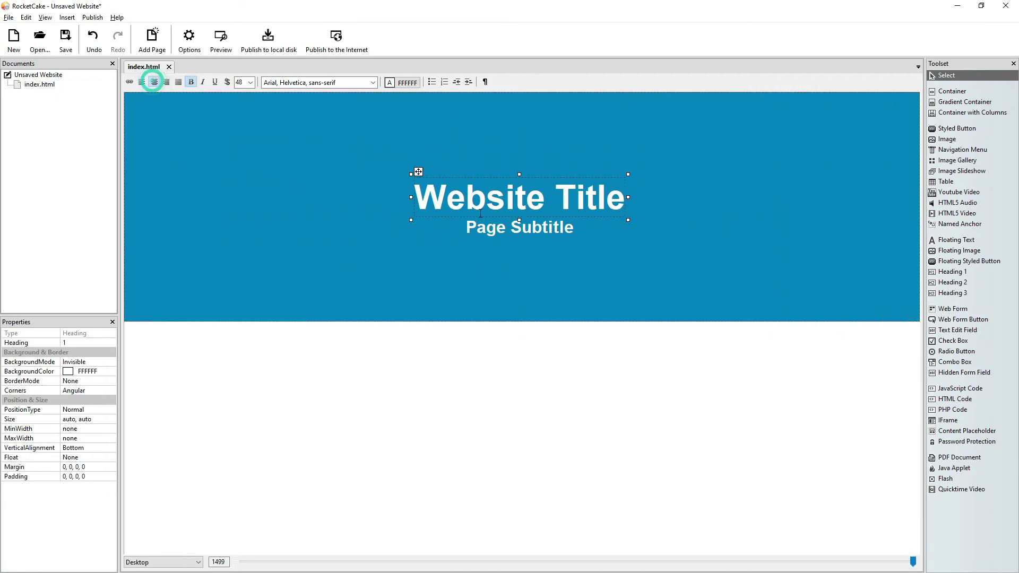
click(525, 227)
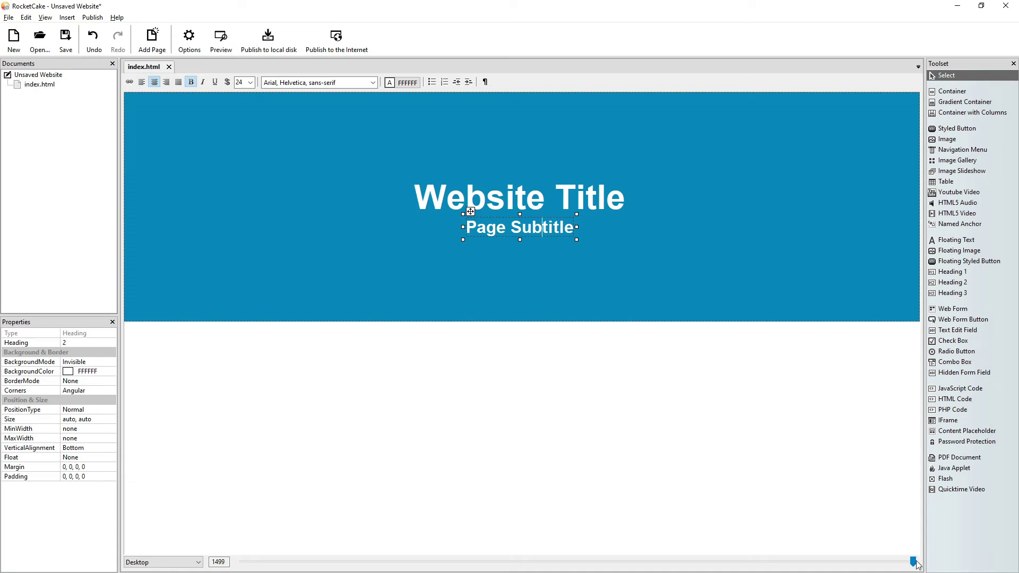
mouse_move(914, 563)
mouse_down()
mouse_move(540, 563)
mouse_move(261, 507)
mouse_move(913, 489)
mouse_up()
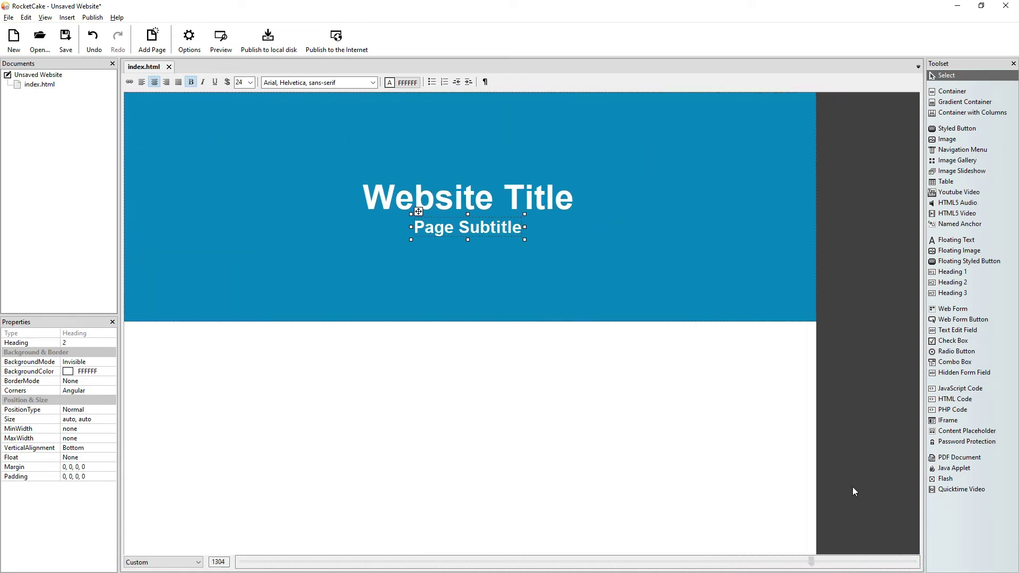
- Check the page in a narrowed browser preview, then delete empty lines above the title
click(221, 37)
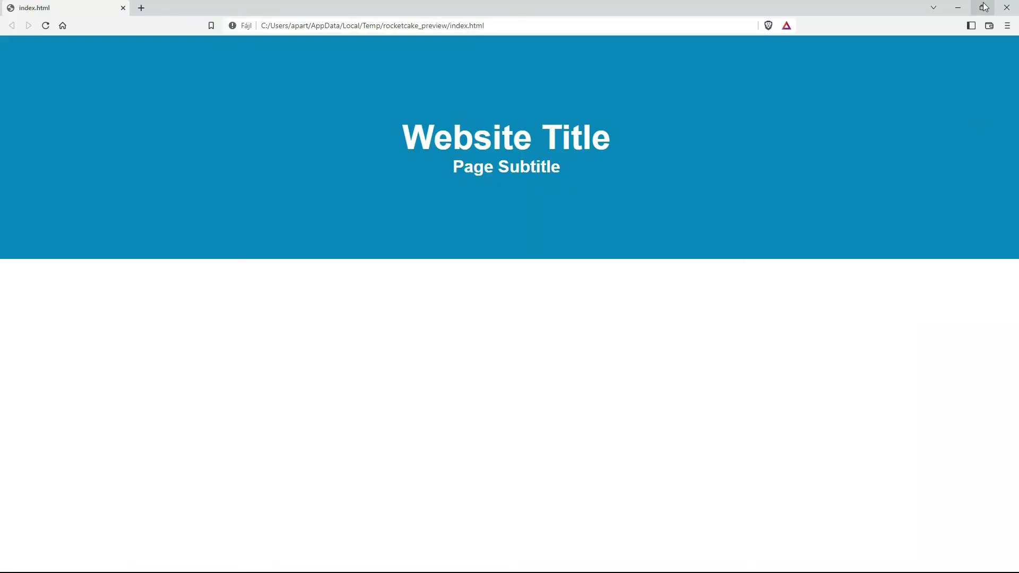
click(983, 7)
drag(736, 92, 615, 38)
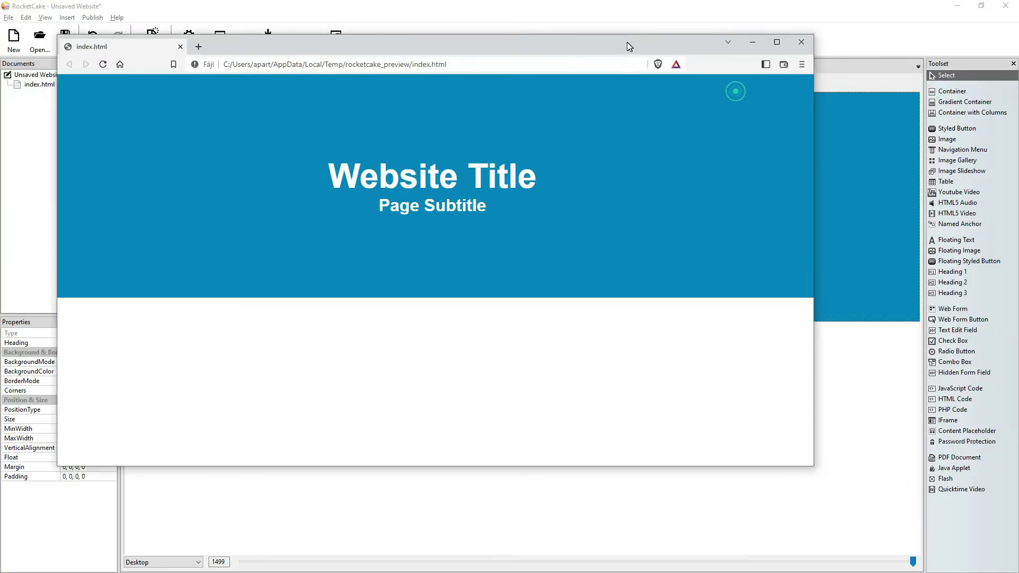
mouse_move(802, 155)
mouse_down()
mouse_move(448, 185)
mouse_move(596, 186)
mouse_up()
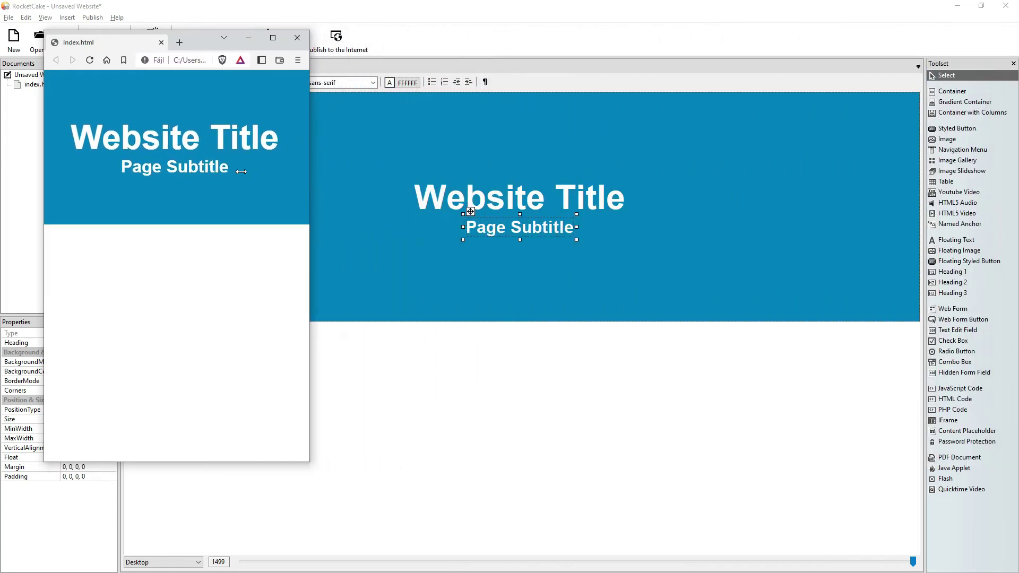
click(583, 38)
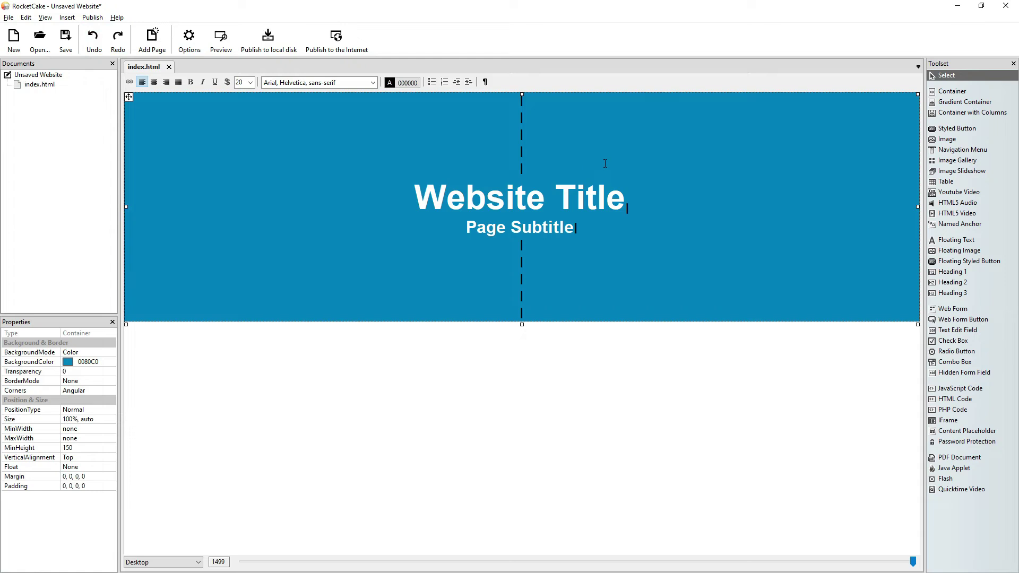
click(538, 105)
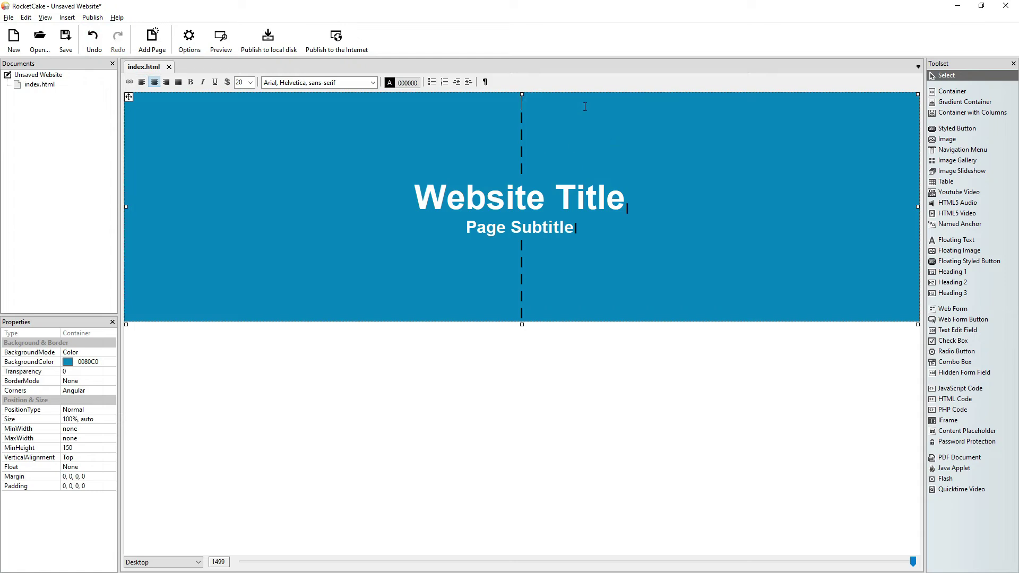
key(Delete)
key(Delete)
key(Delete)
key(Delete)
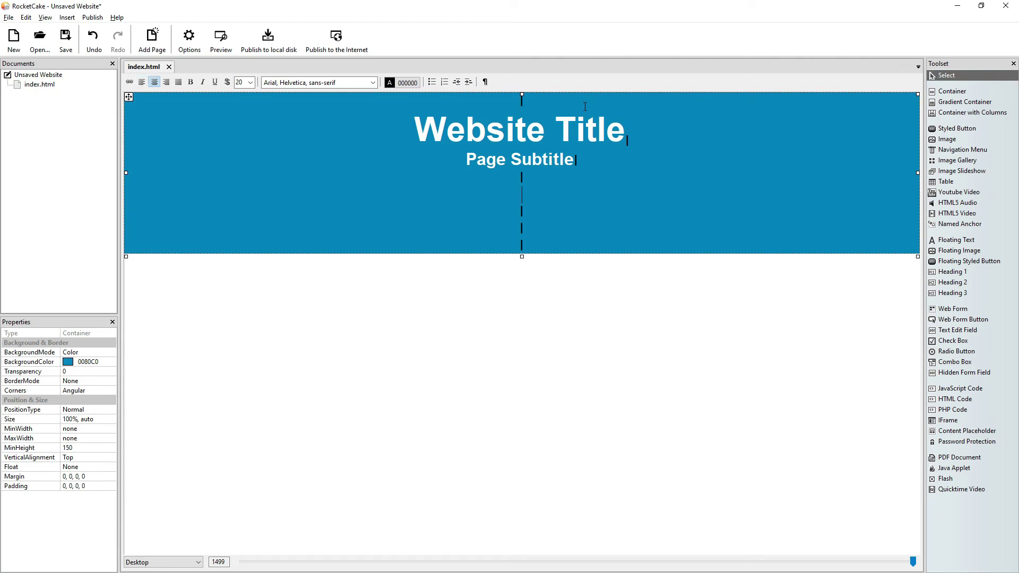
- Delete the empty lines below the subtitle and reapply the banner font size
key(Delete)
key(Delete)
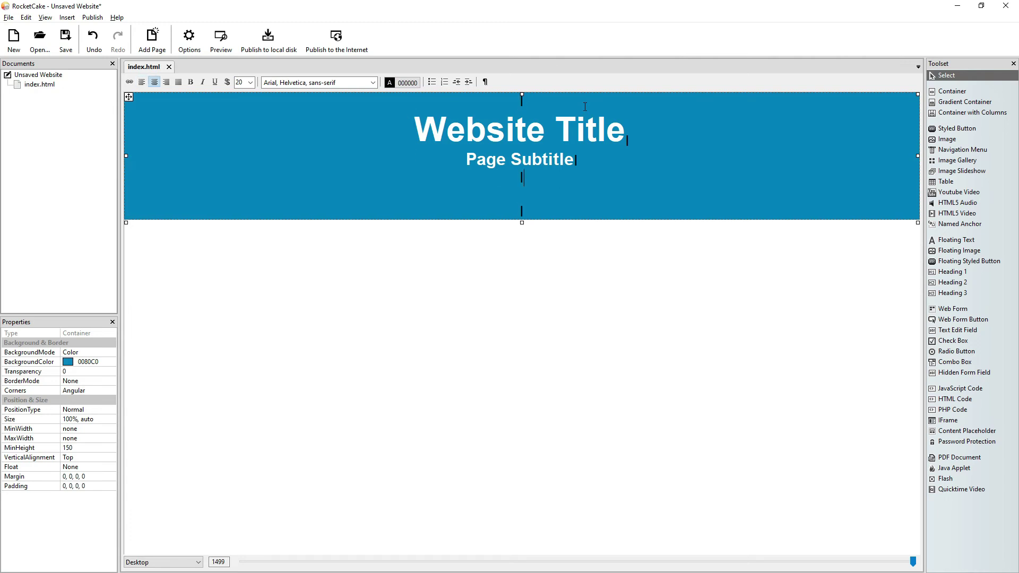
key(Delete)
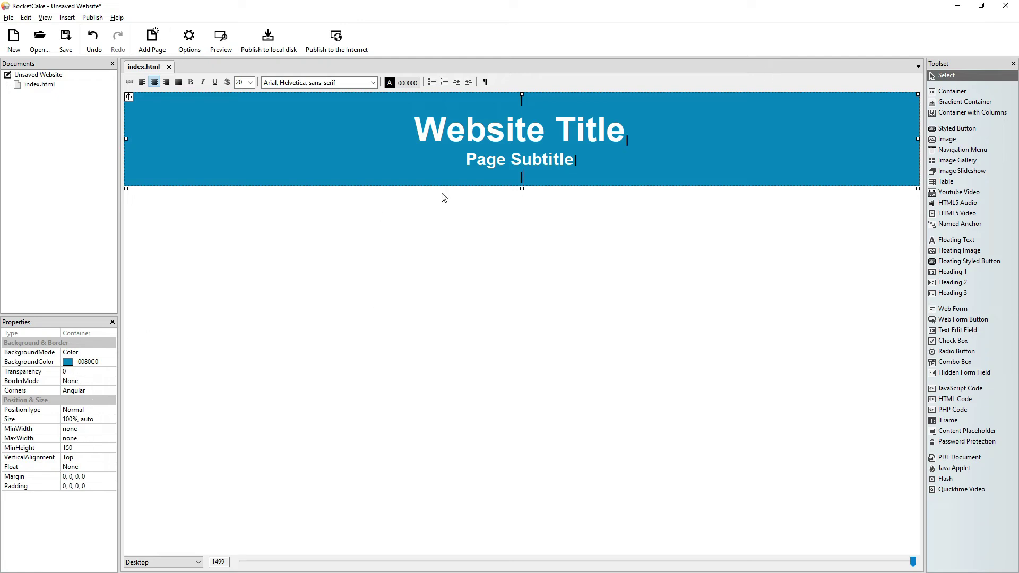
click(251, 83)
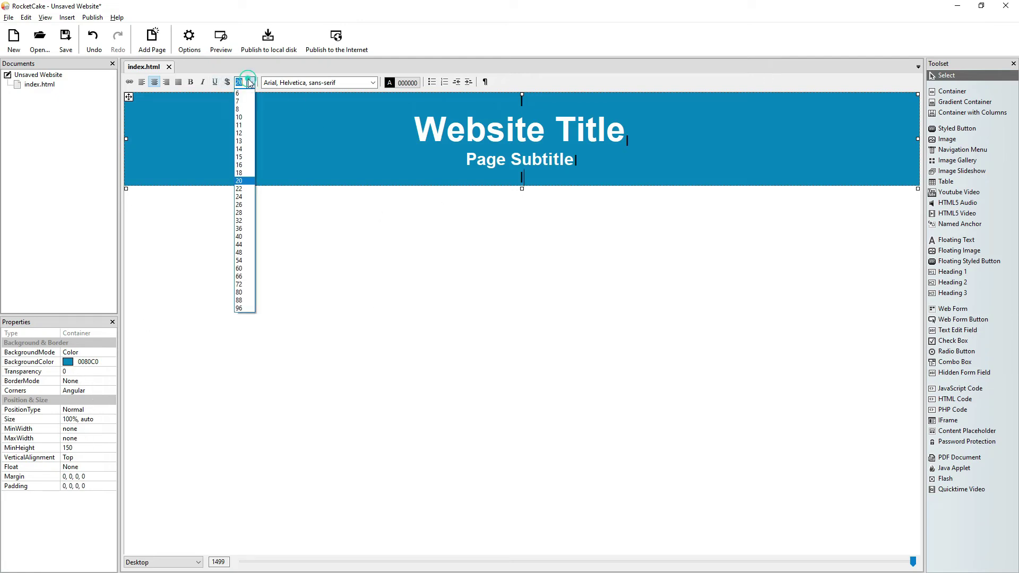
click(250, 84)
text(100)
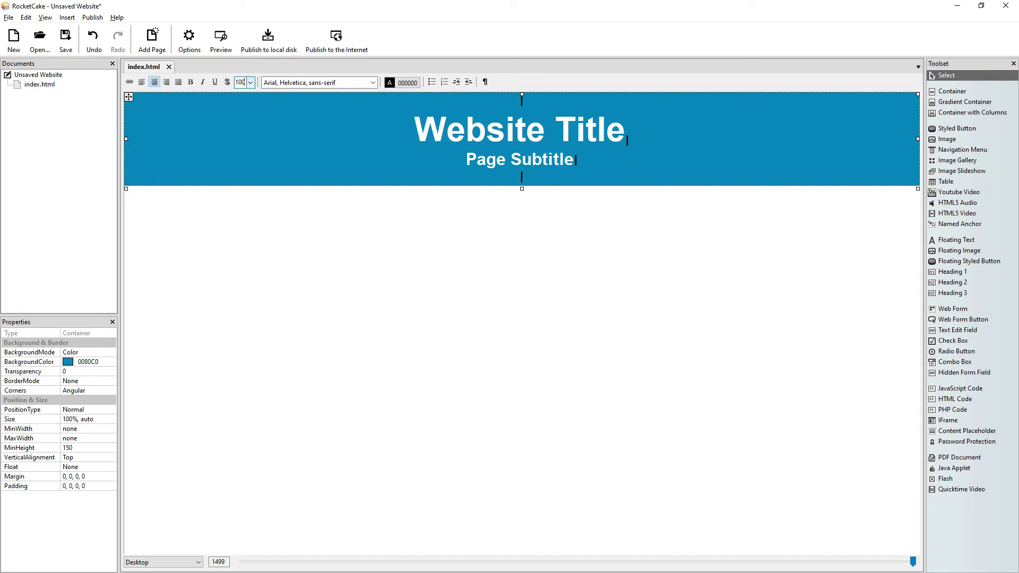
key(Return)
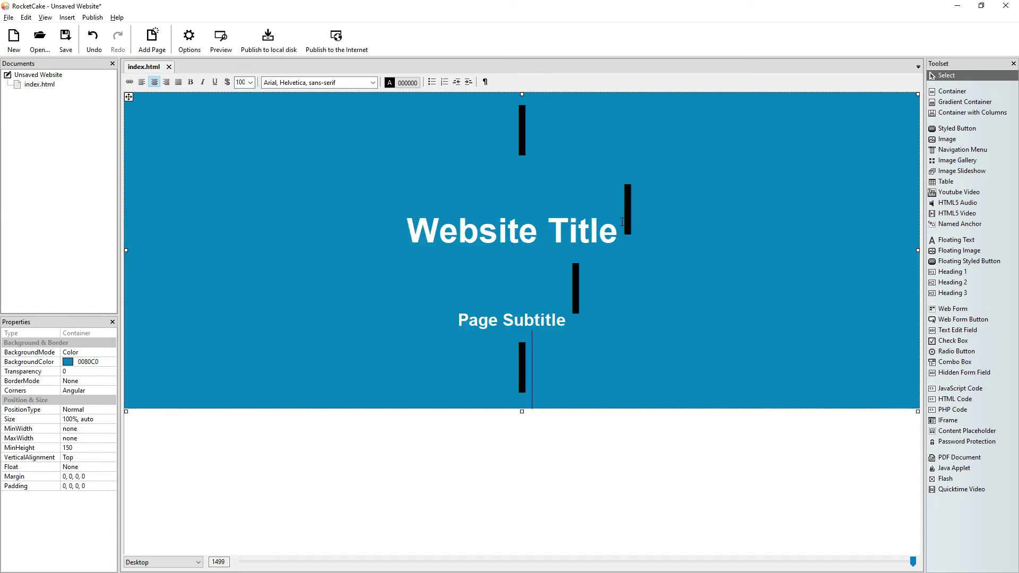
- Inspect the headings, then set the banner container's text colour to 0080C0
click(622, 227)
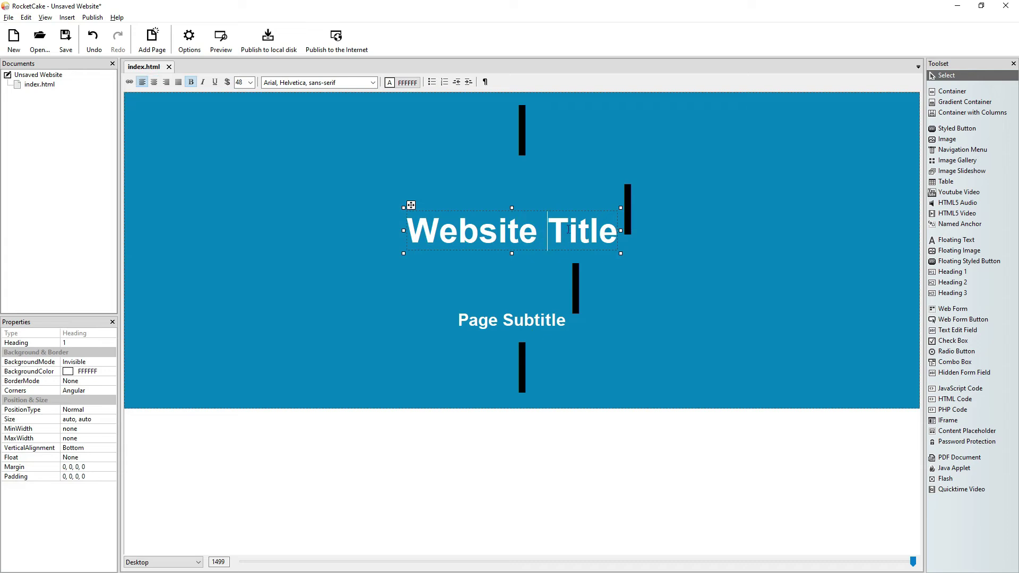
click(528, 319)
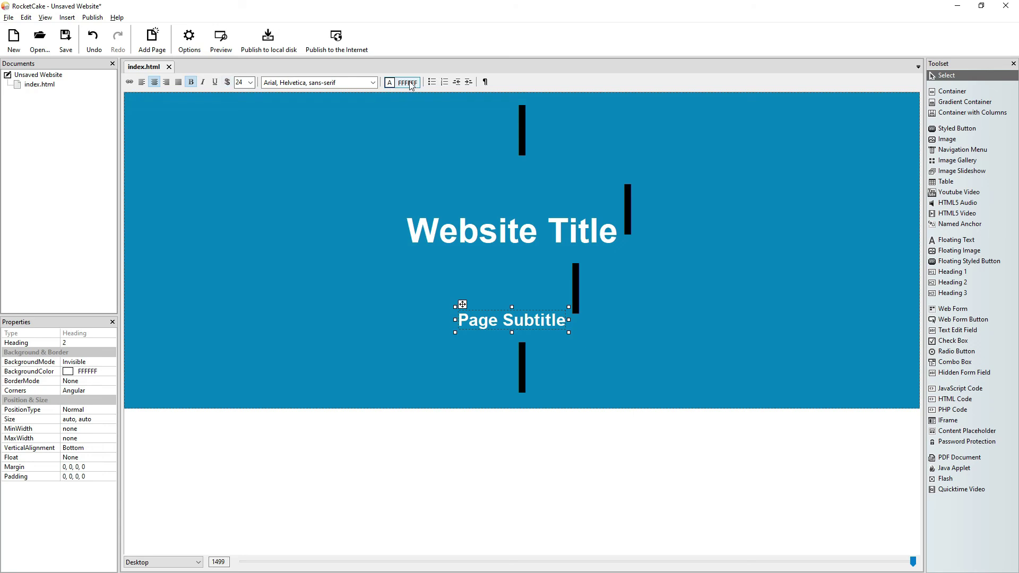
click(558, 137)
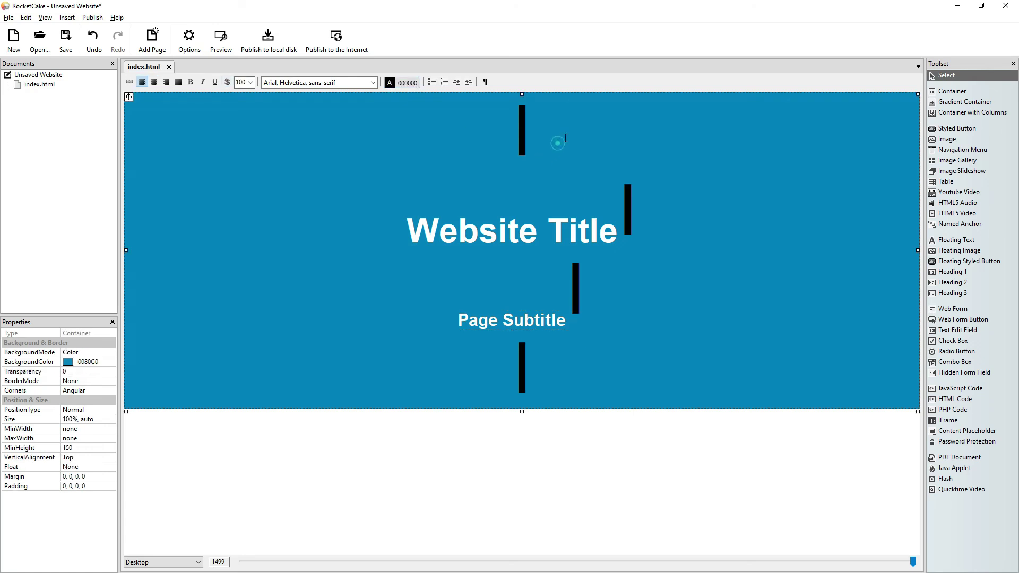
click(408, 83)
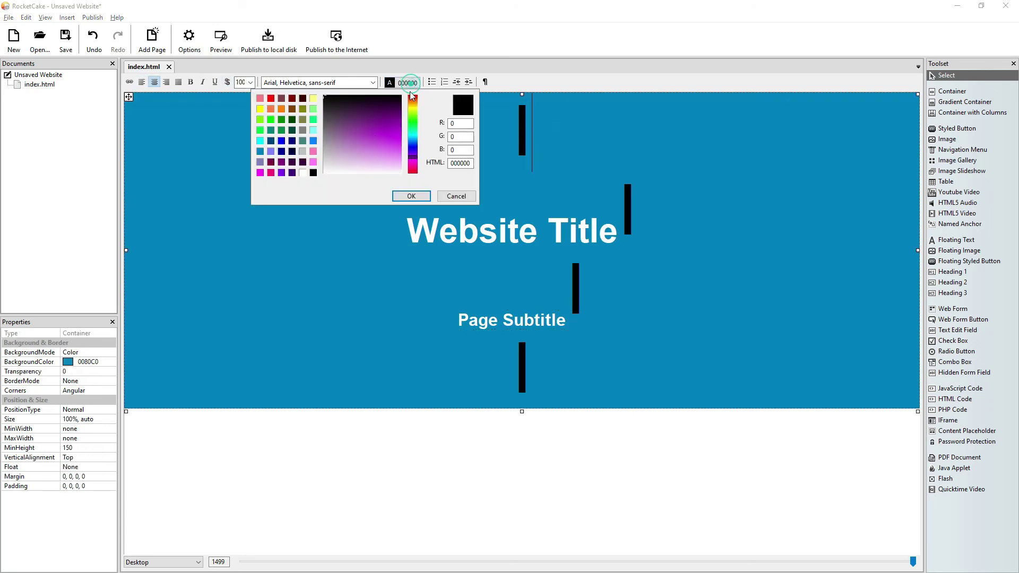
click(260, 151)
click(412, 197)
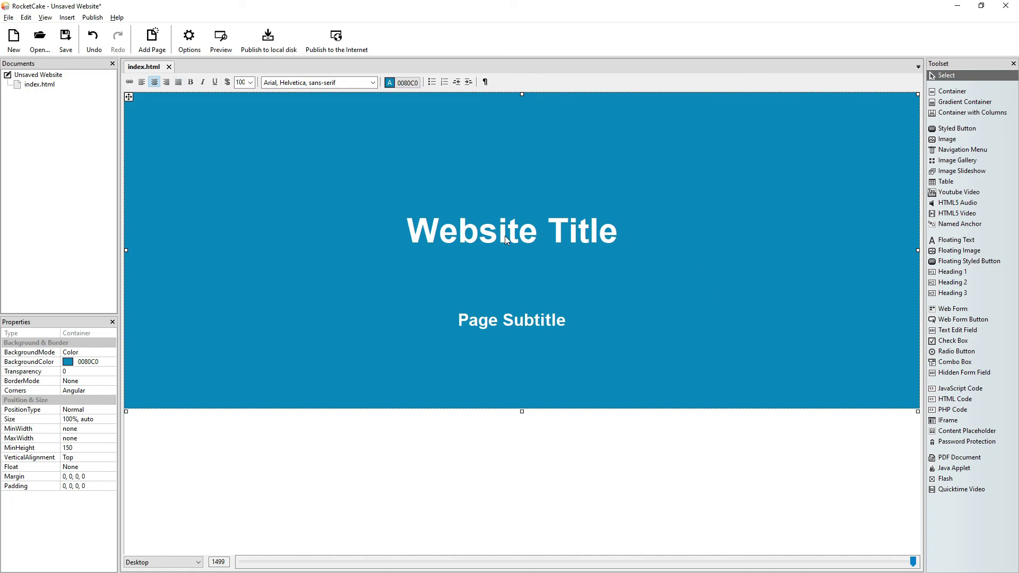
- Undo and redo to return the banner to its latest state
click(93, 36)
click(94, 35)
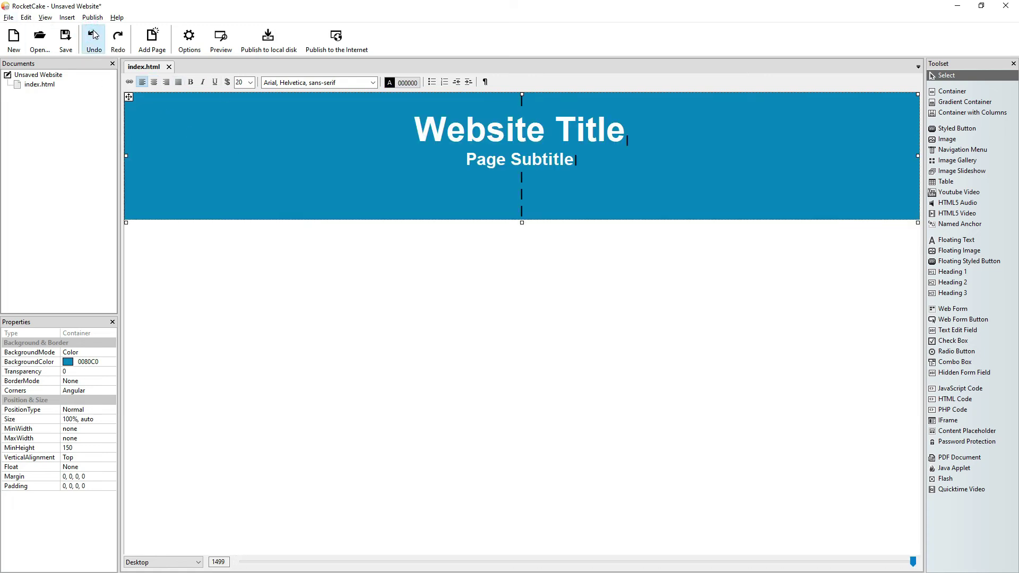
click(93, 35)
click(93, 36)
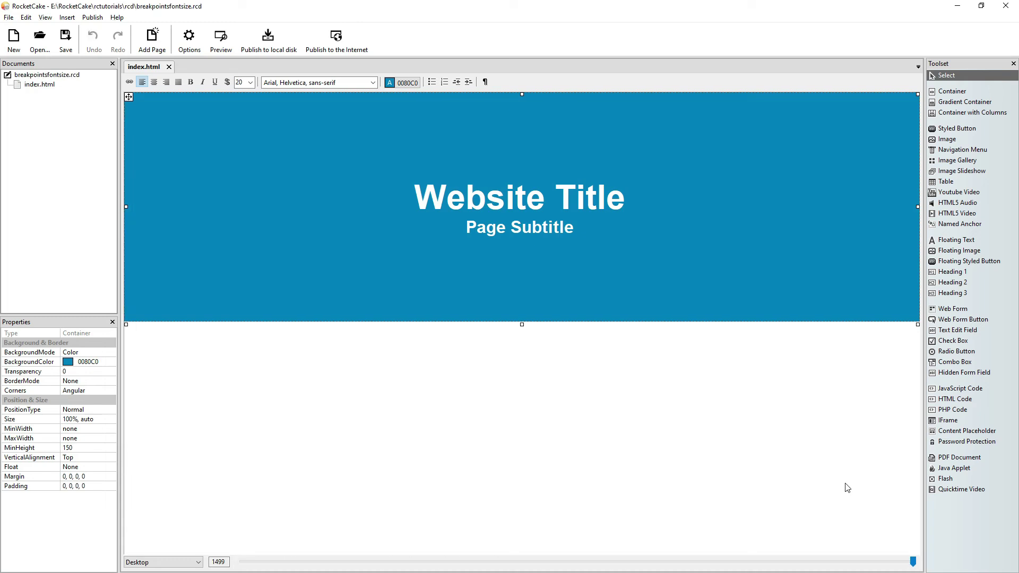
- Give the Website Title heading its own 640px breakpoint with Font-Size 36
click(545, 201)
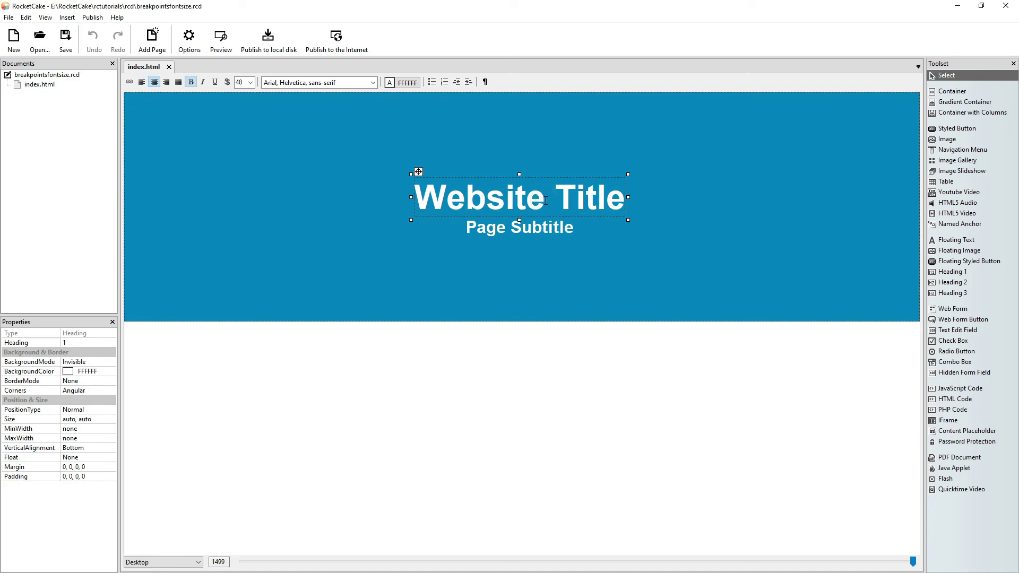
right_click(547, 199)
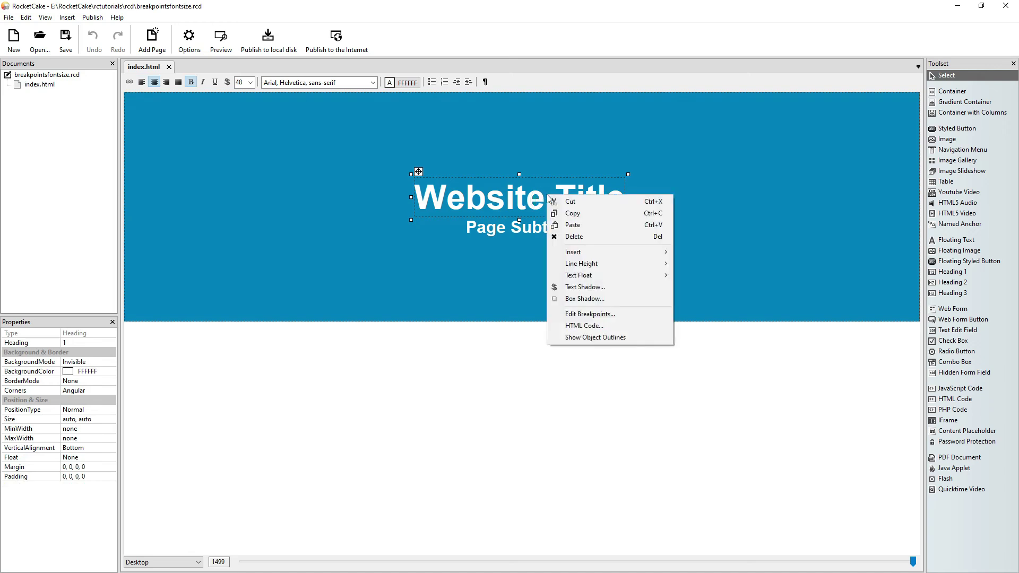
click(590, 313)
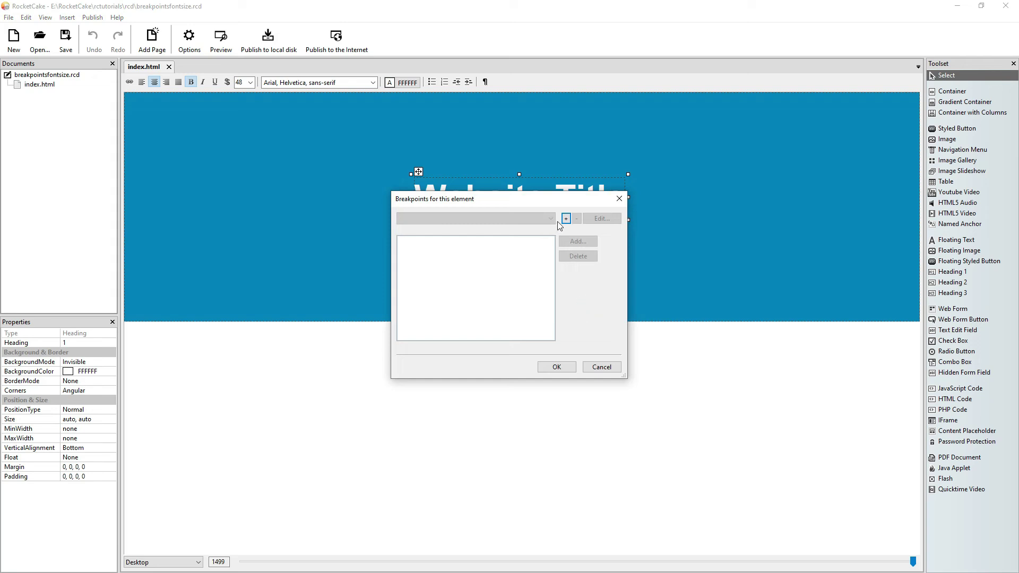
click(566, 219)
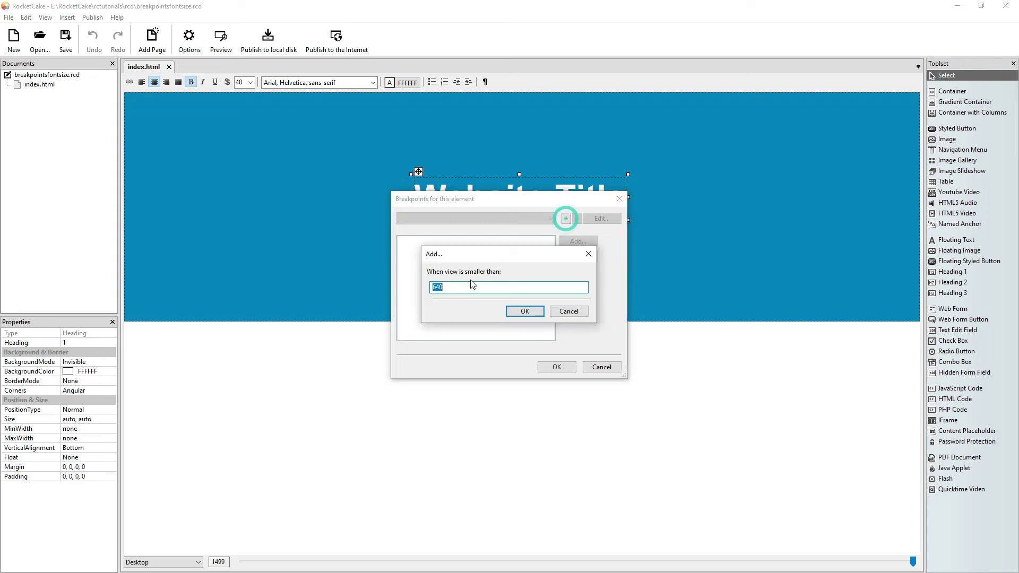
click(524, 310)
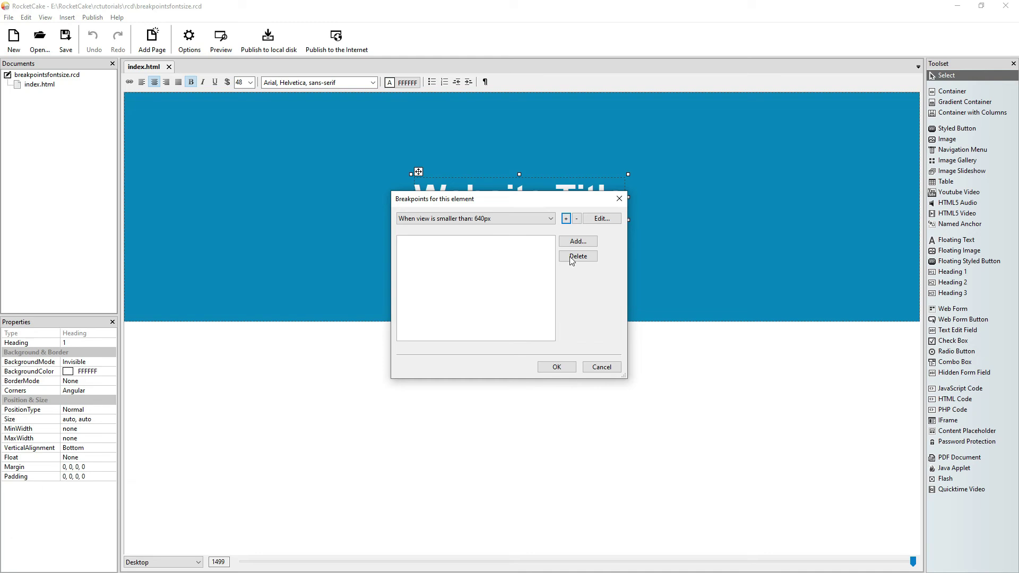
click(578, 242)
click(607, 309)
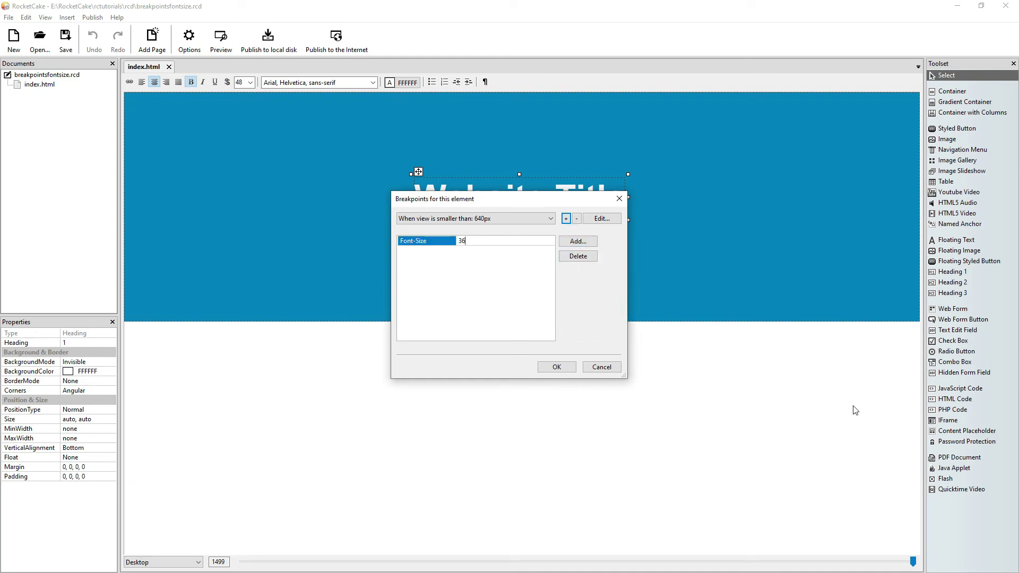
click(556, 367)
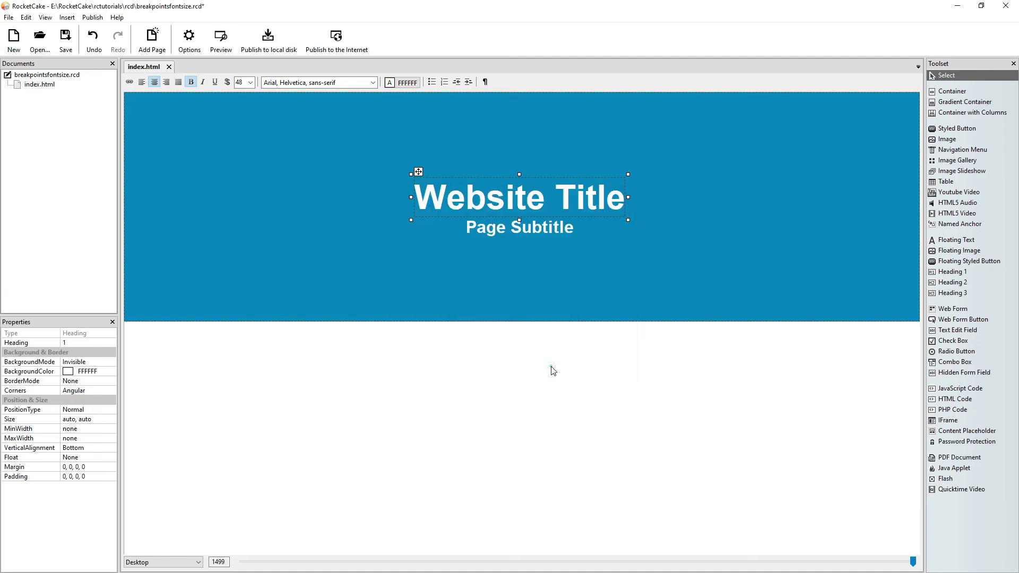
- Give the Page Subtitle a 640px breakpoint with font size 18, then preview a narrower width
click(541, 227)
right_click(542, 227)
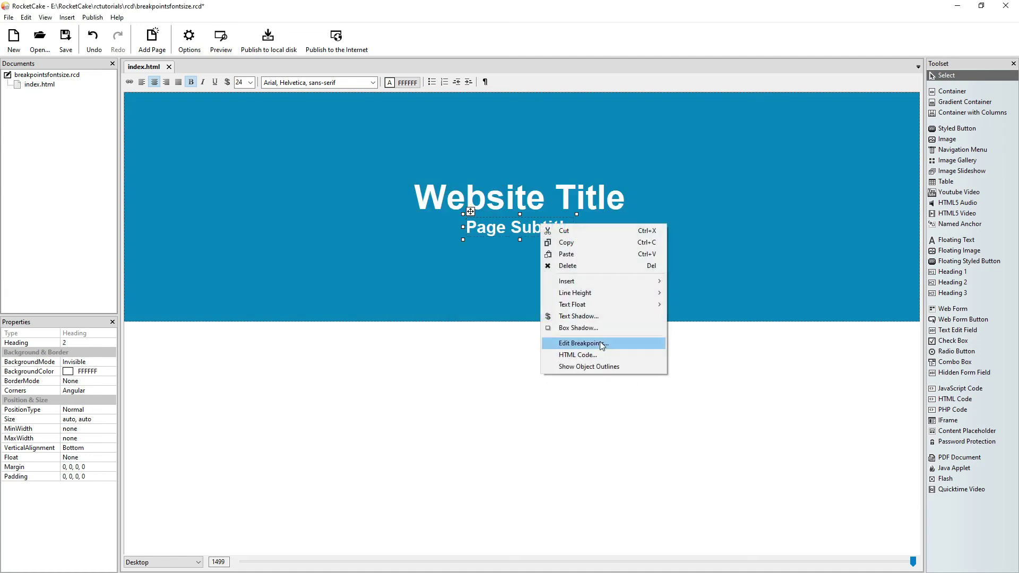
click(583, 343)
click(567, 219)
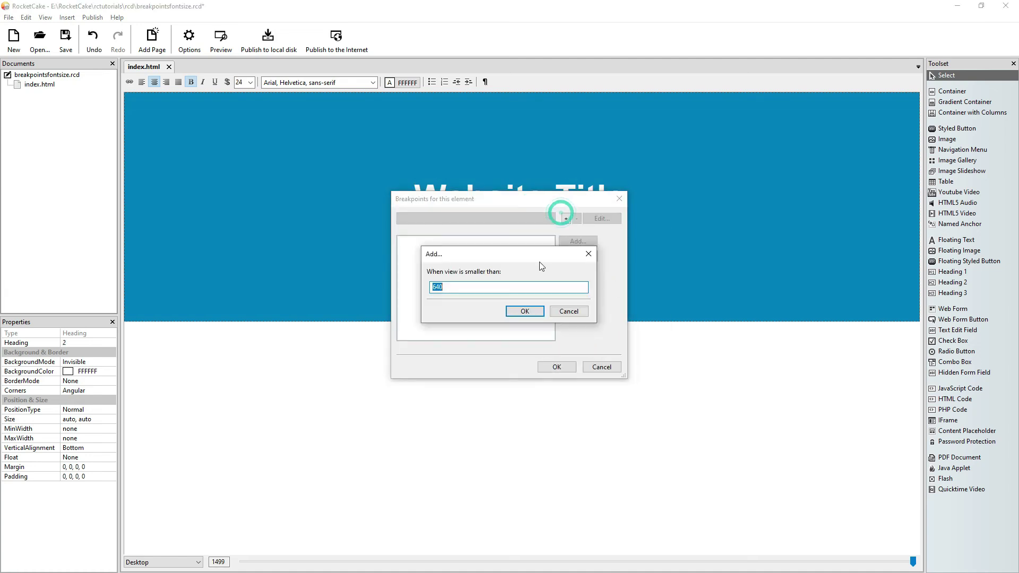
click(524, 311)
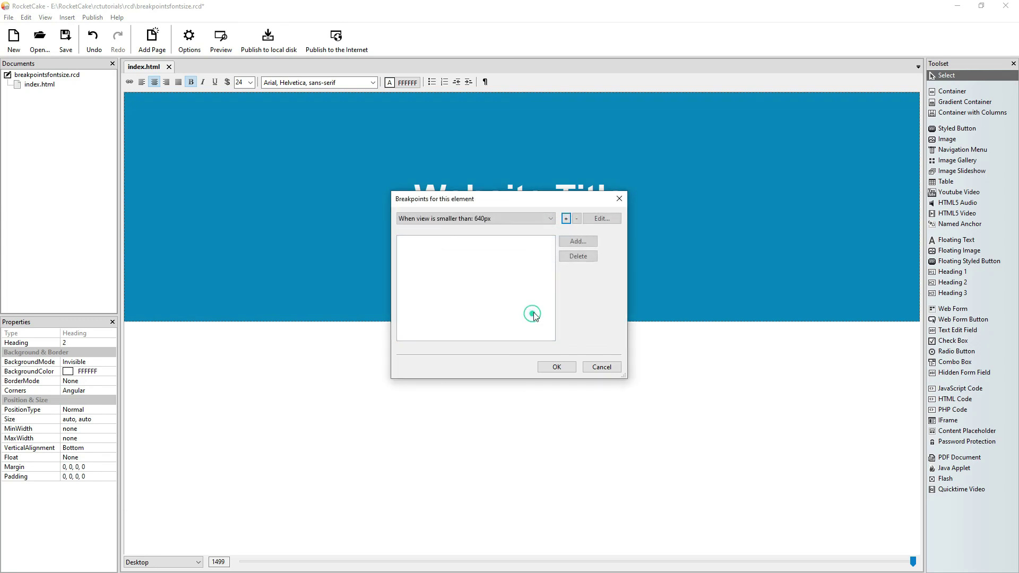
click(575, 241)
click(618, 309)
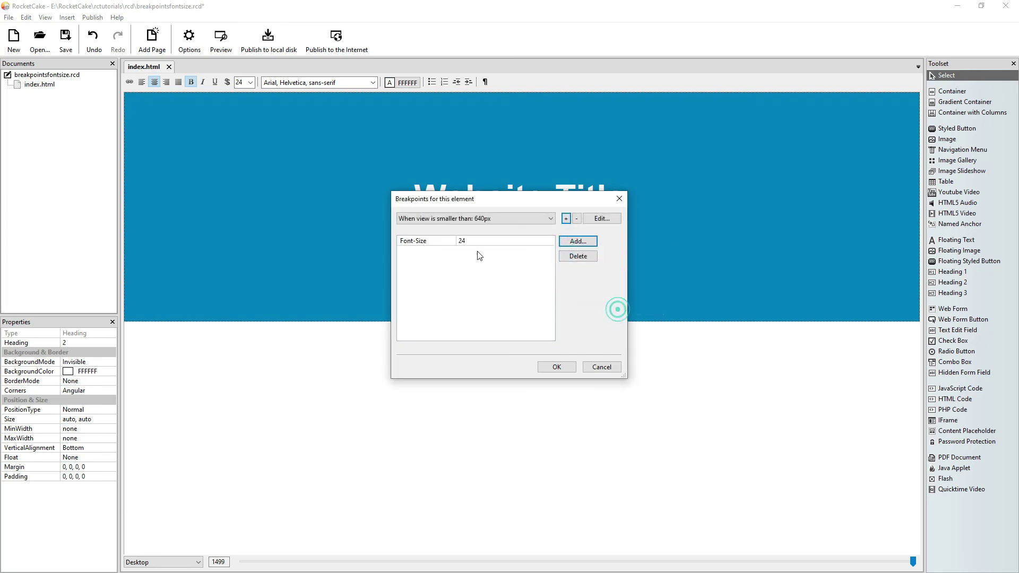
click(476, 241)
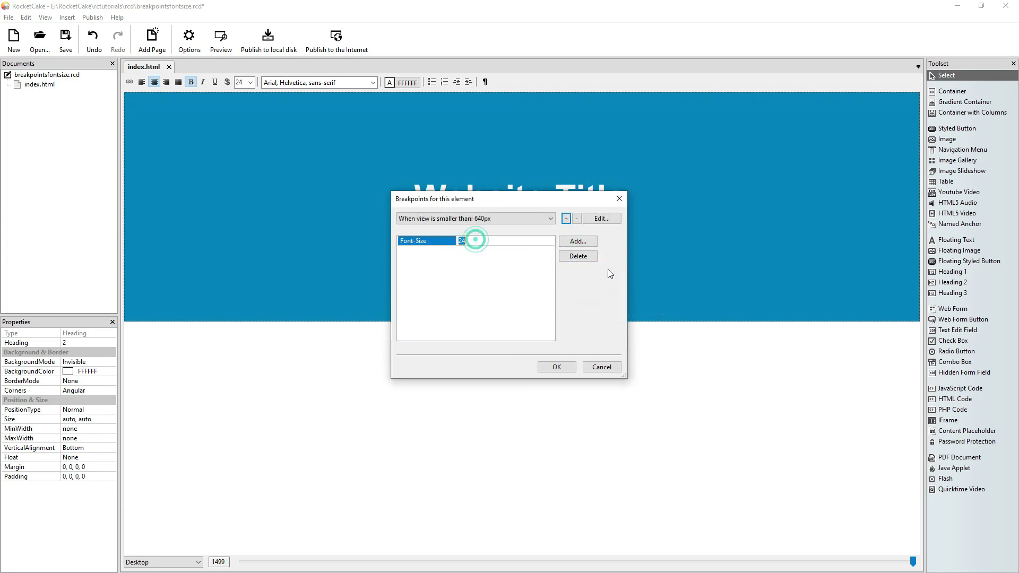
text(18)
click(557, 368)
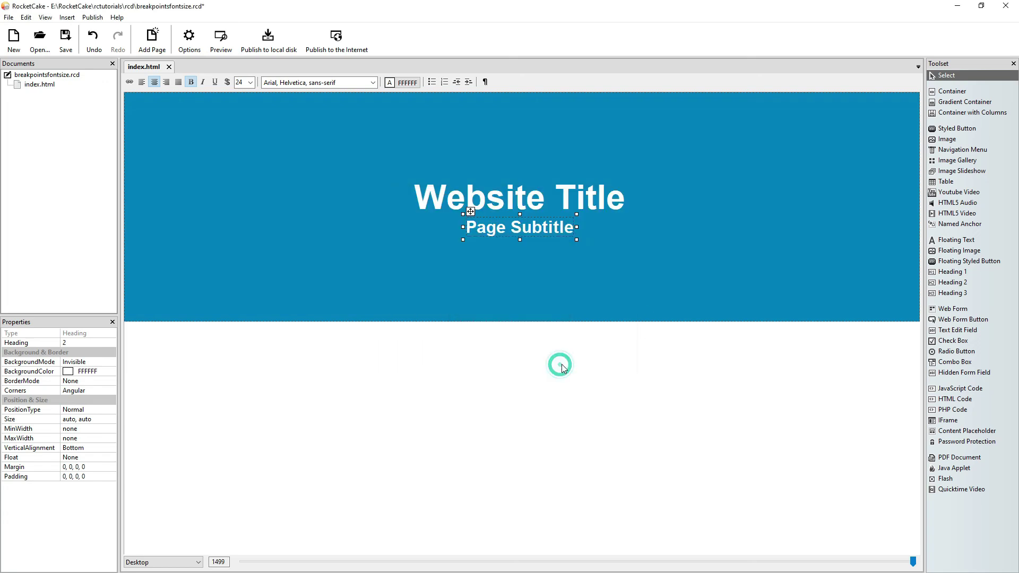
mouse_move(912, 562)
mouse_down()
mouse_move(589, 562)
mouse_move(348, 510)
mouse_move(916, 498)
mouse_up()
click(456, 370)
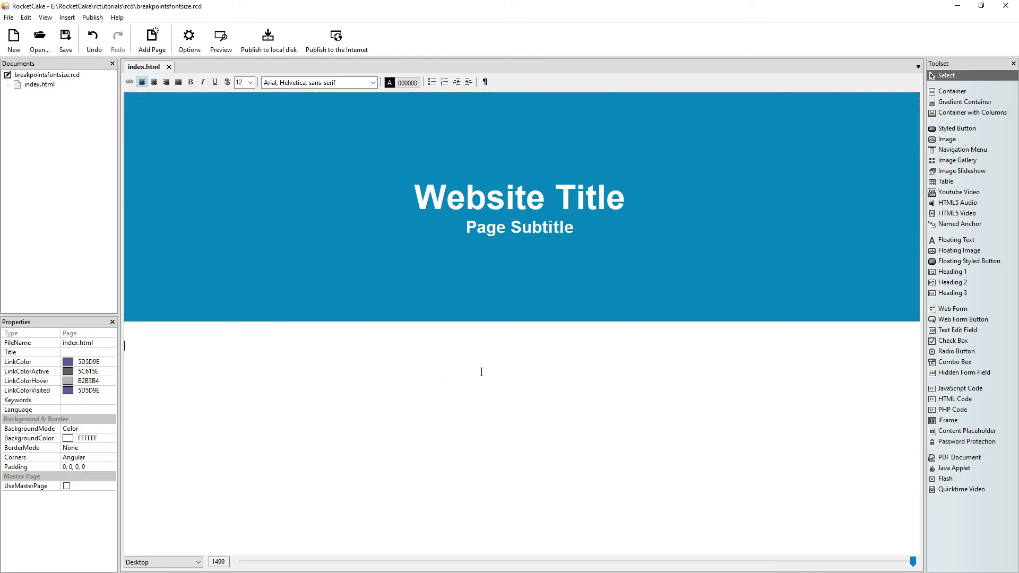
text(rocketcaketutori)
text(als.com)
- Center the rocketcaketutorials.com footer text and set its font size to 22
click(153, 82)
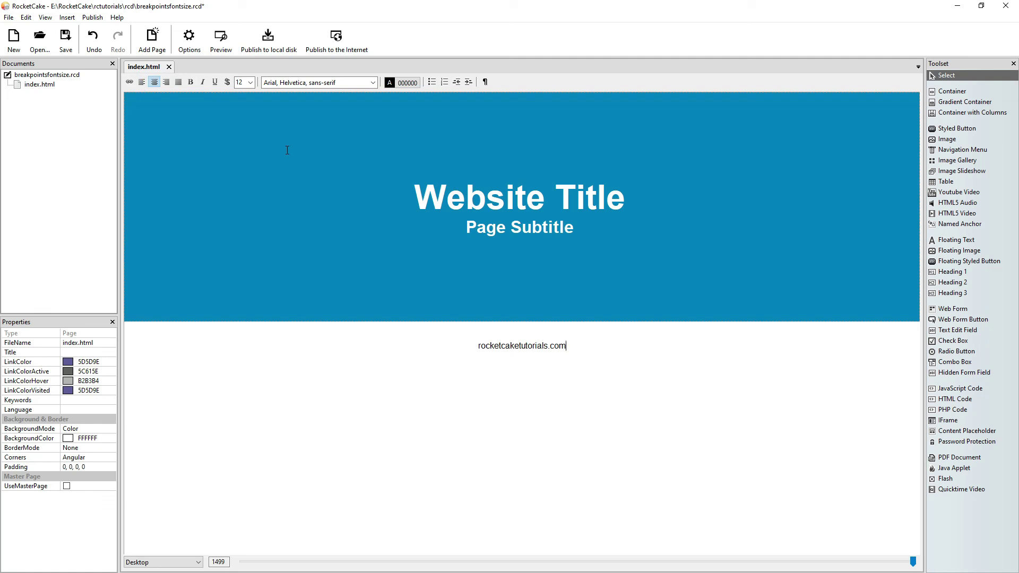
click(252, 82)
click(242, 185)
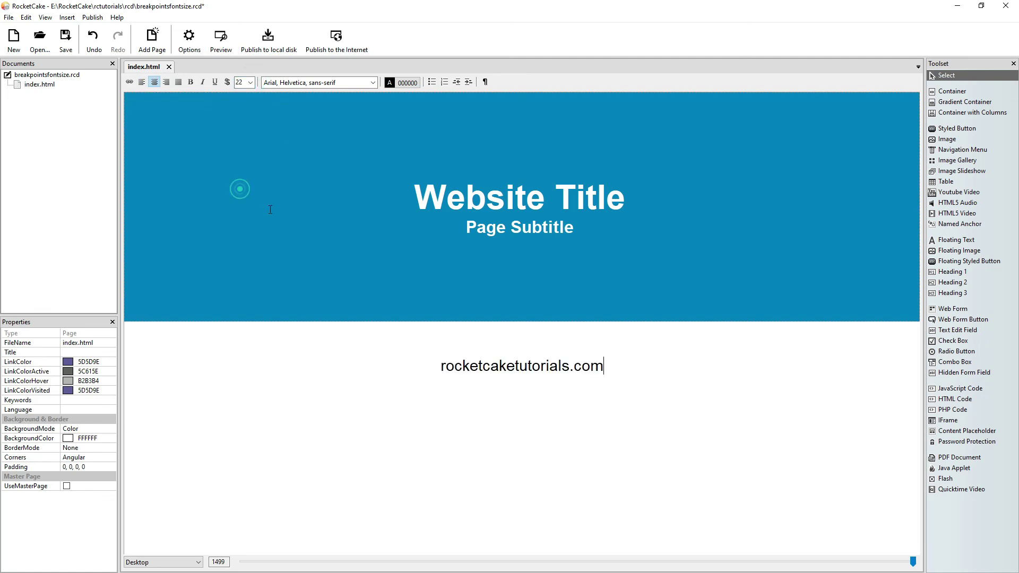
click(421, 365)
- Make all the footer text bold and colour it blue 0080C0
key(ctrl+a)
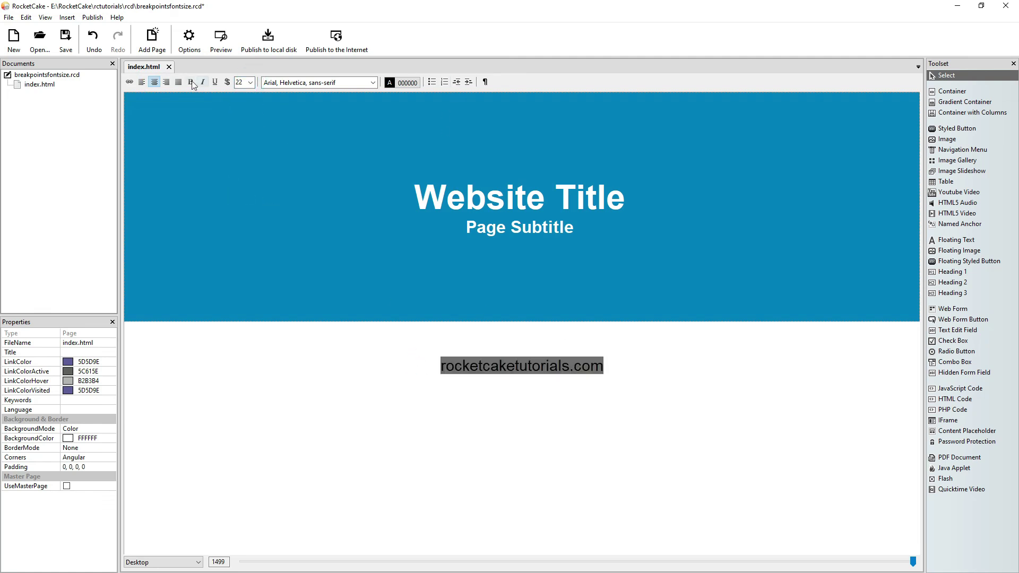
click(190, 82)
click(390, 82)
click(260, 152)
double_click(261, 152)
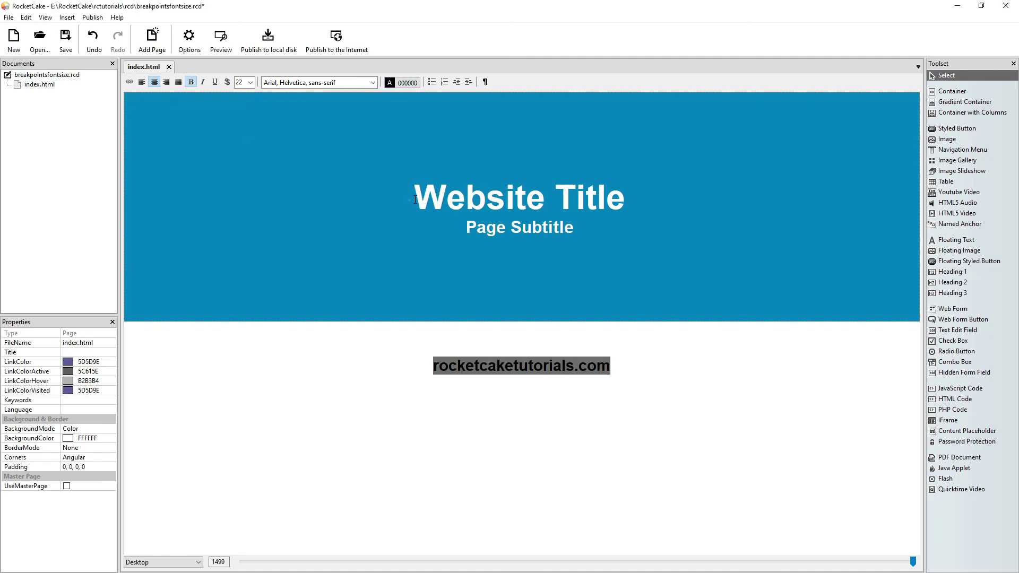
click(543, 430)
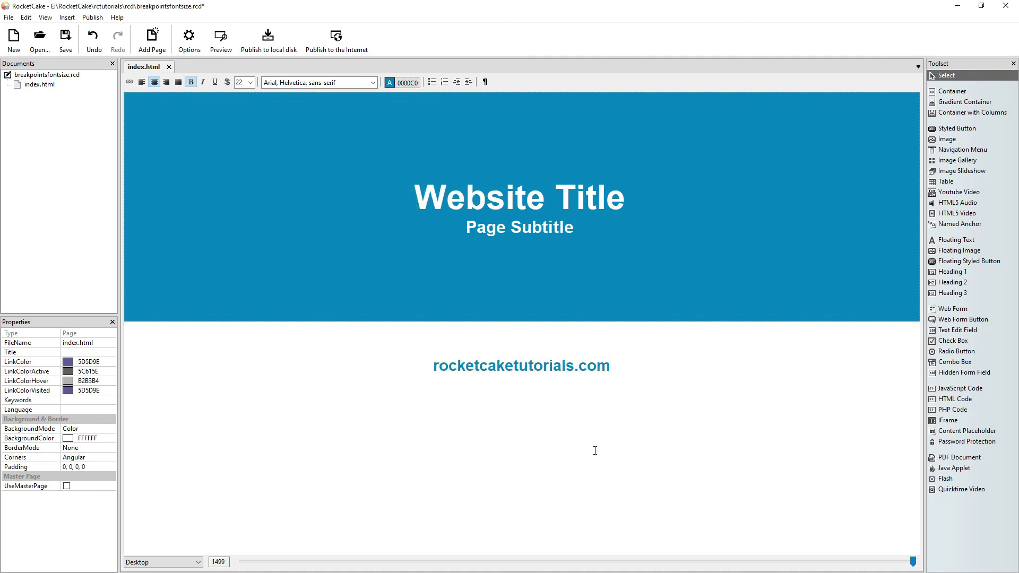